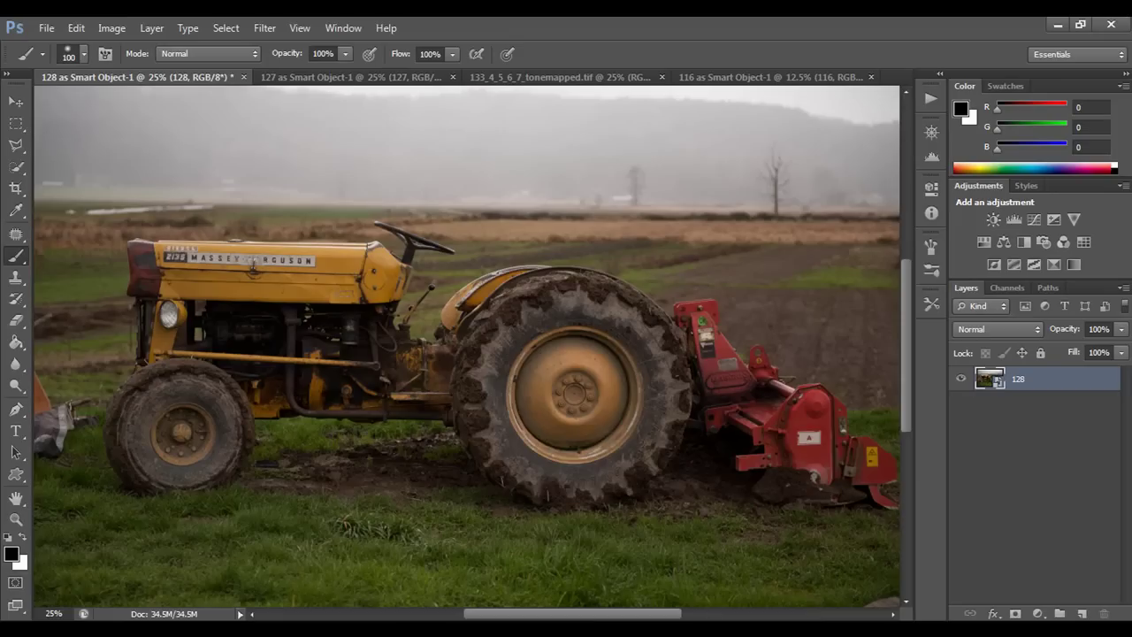
Compare the brighter 127 tractor exposure with the tonemapped result, then bring up the 116 dock photo.
{"action": "left_click", "coordinate": [301, 78]}
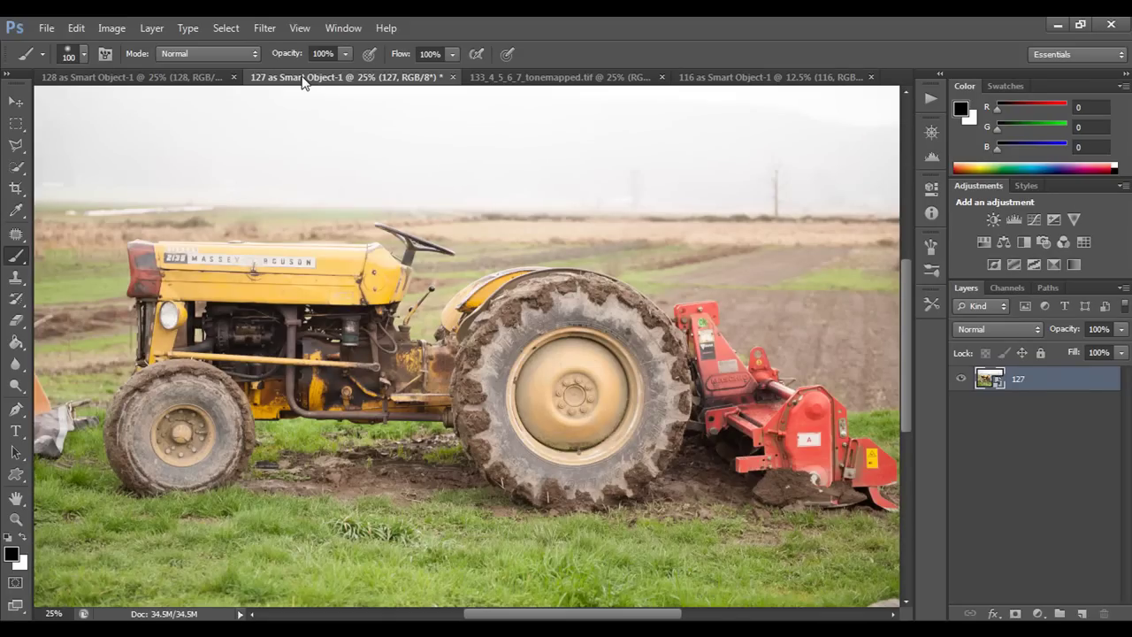
{"action": "left_click", "coordinate": [491, 79]}
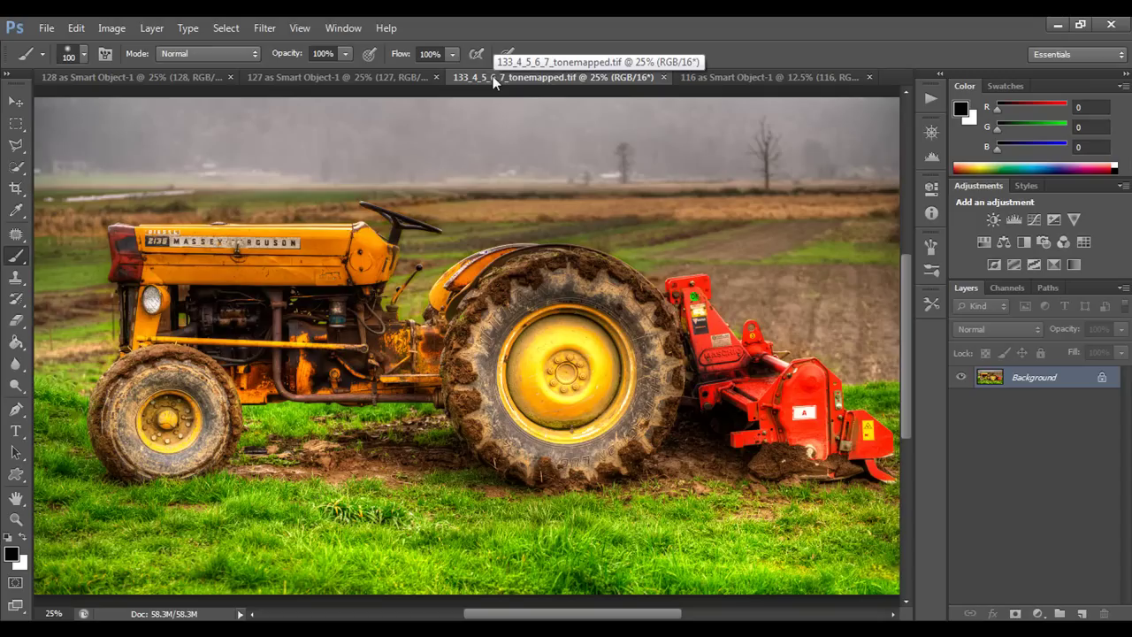
{"action": "left_click", "coordinate": [745, 76]}
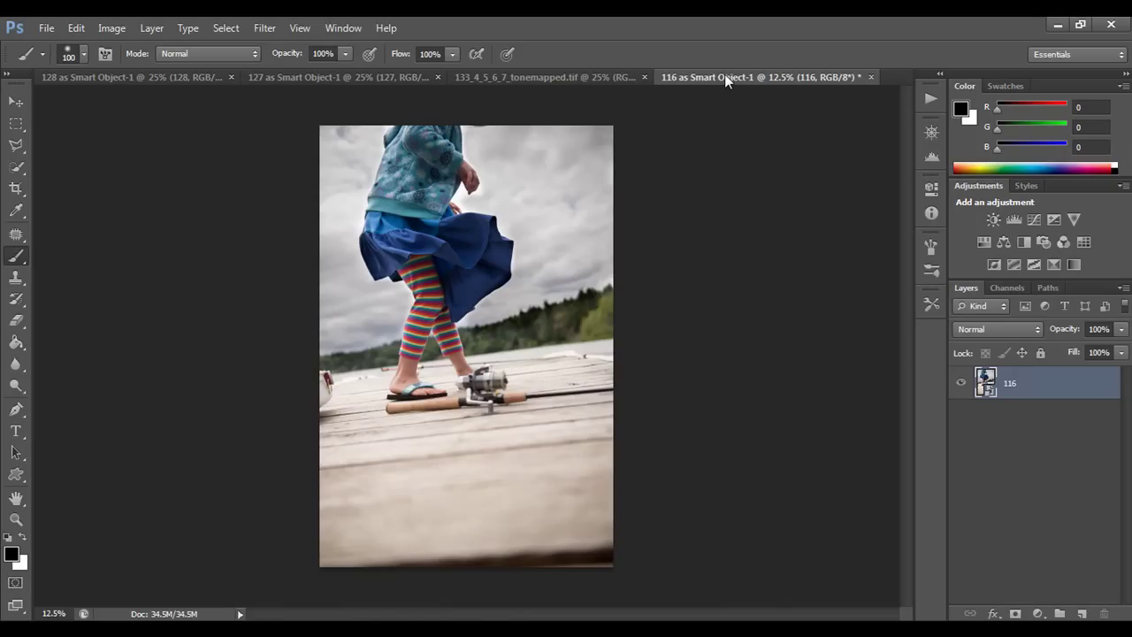
Shrink the brush to 70, then duplicate layer 116 into a new document named 'HDR TONING'.
{"action": "key", "text": "bracketleft"}
{"action": "key", "text": "bracketleft"}
{"action": "key", "text": "bracketleft"}
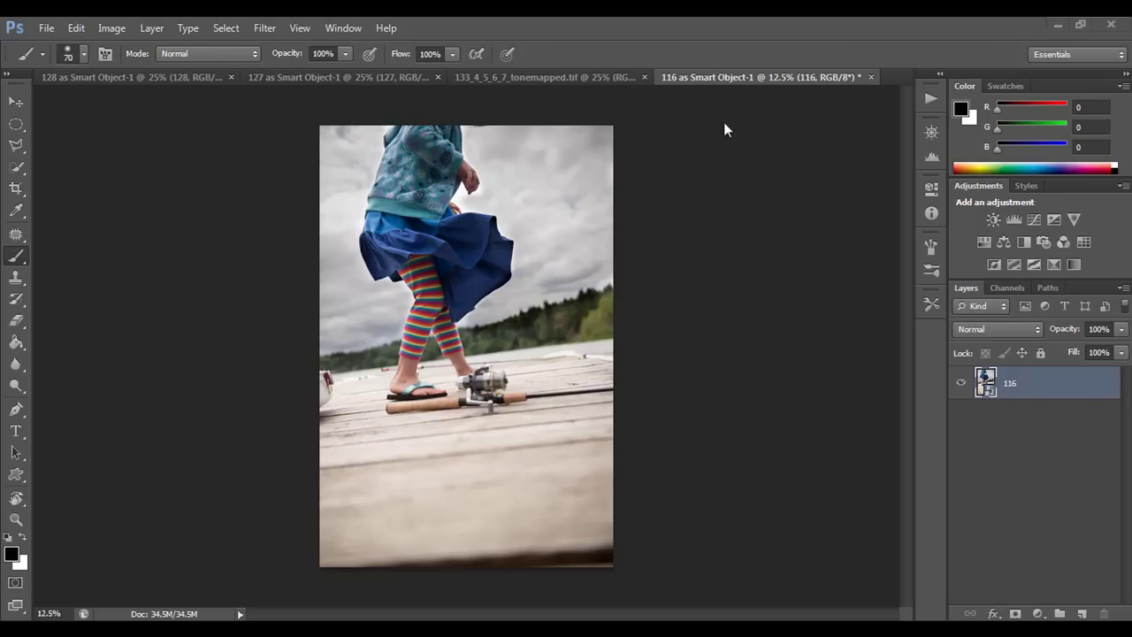
{"action": "left_click", "coordinate": [1041, 380]}
{"action": "right_click", "coordinate": [1042, 381]}
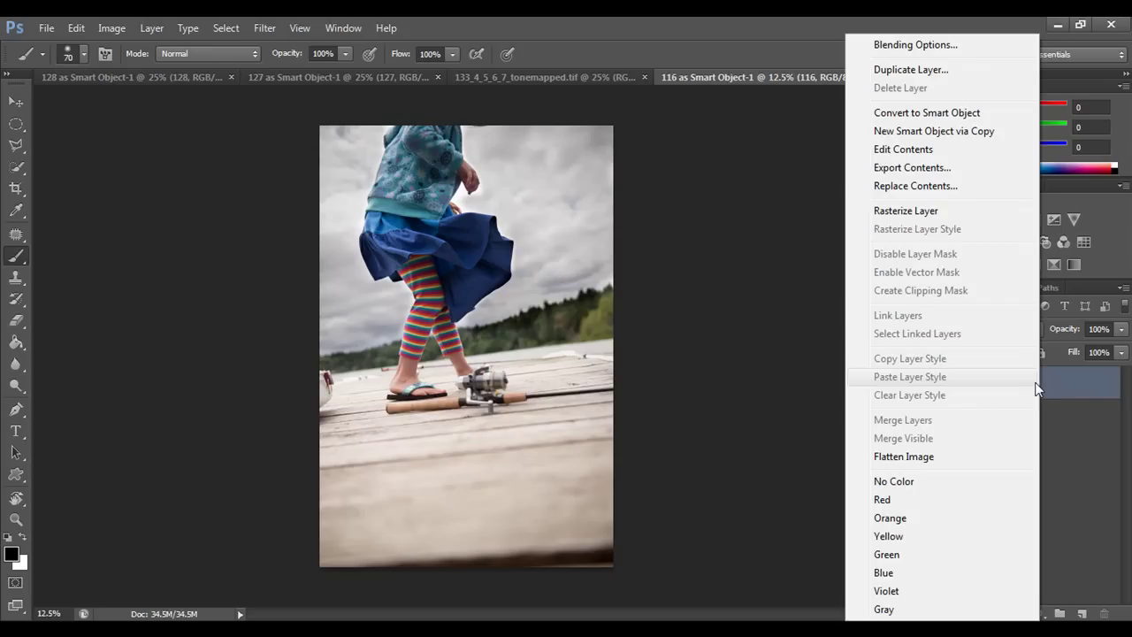
{"action": "left_click", "coordinate": [918, 69]}
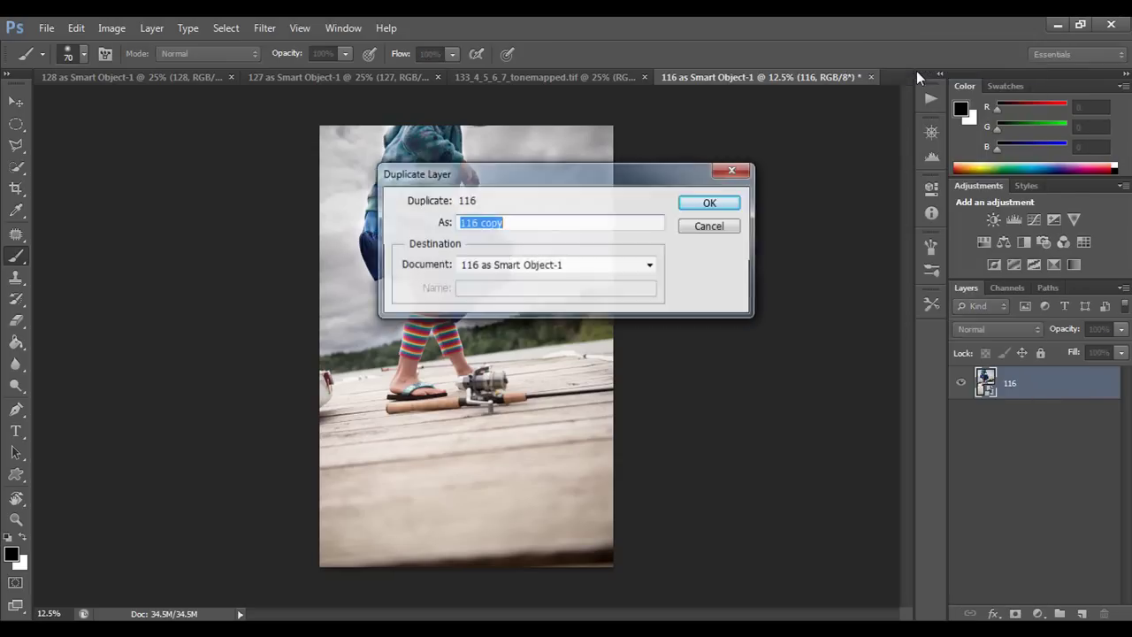
{"action": "left_click", "coordinate": [592, 265]}
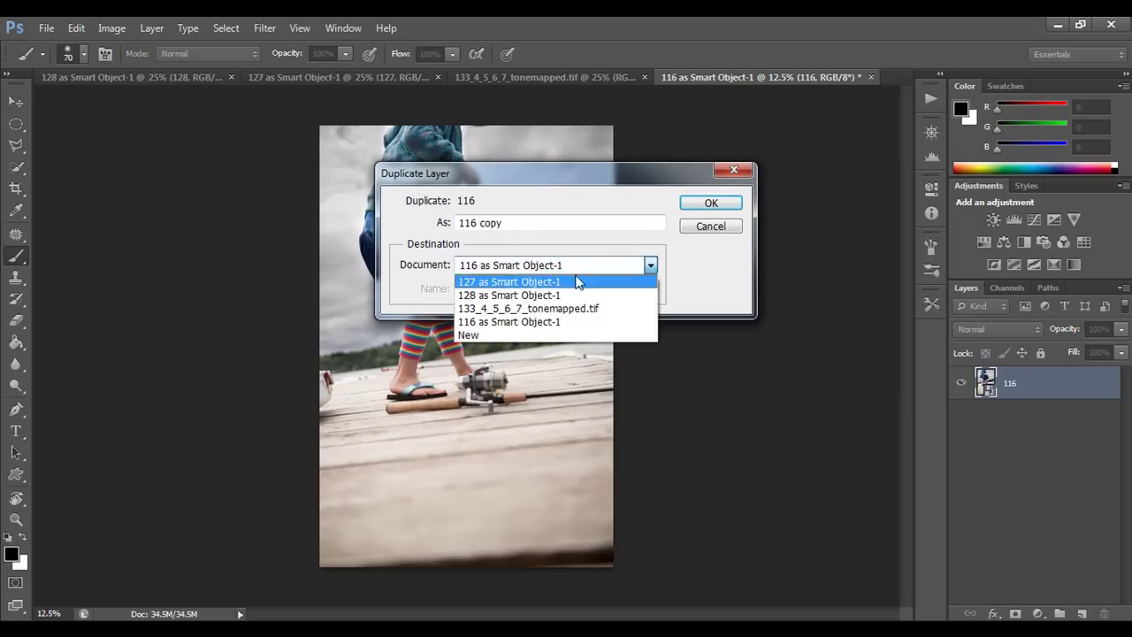
{"action": "left_click", "coordinate": [524, 333]}
{"action": "left_click", "coordinate": [478, 271]}
{"action": "key", "text": "Escape"}
{"action": "left_click", "coordinate": [470, 288]}
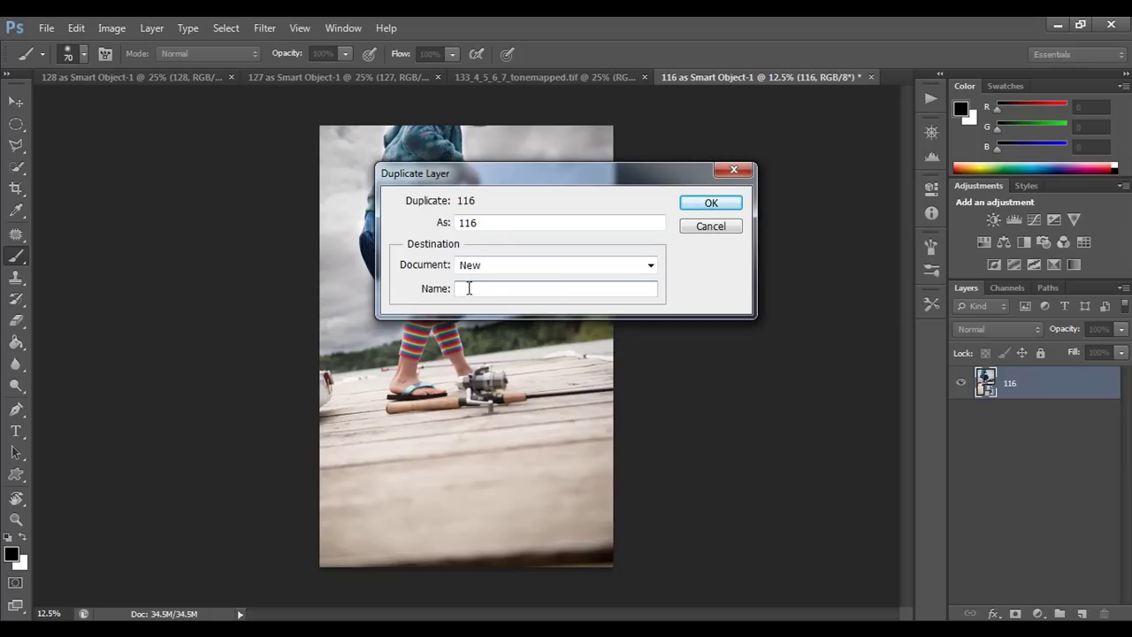
{"action": "type", "text": "HDR TONING"}
{"action": "left_click", "coordinate": [710, 204]}
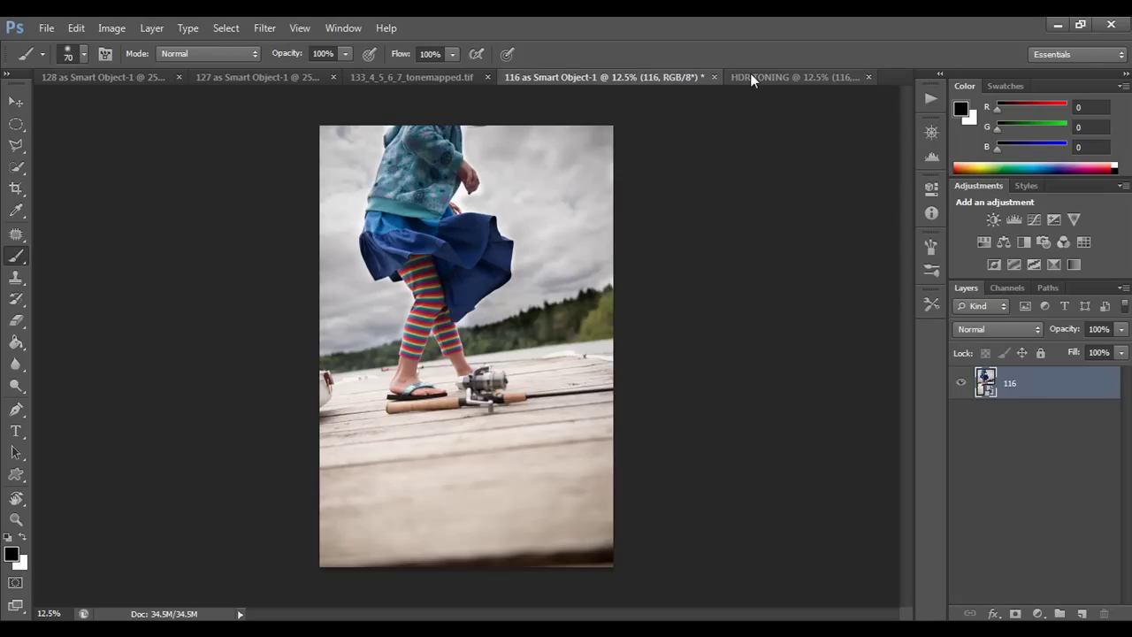
{"action": "left_click", "coordinate": [750, 74]}
{"action": "left_click", "coordinate": [675, 76]}
Run Image > Adjustments > HDR Toning on the HDR TONING document.
{"action": "left_click", "coordinate": [759, 75]}
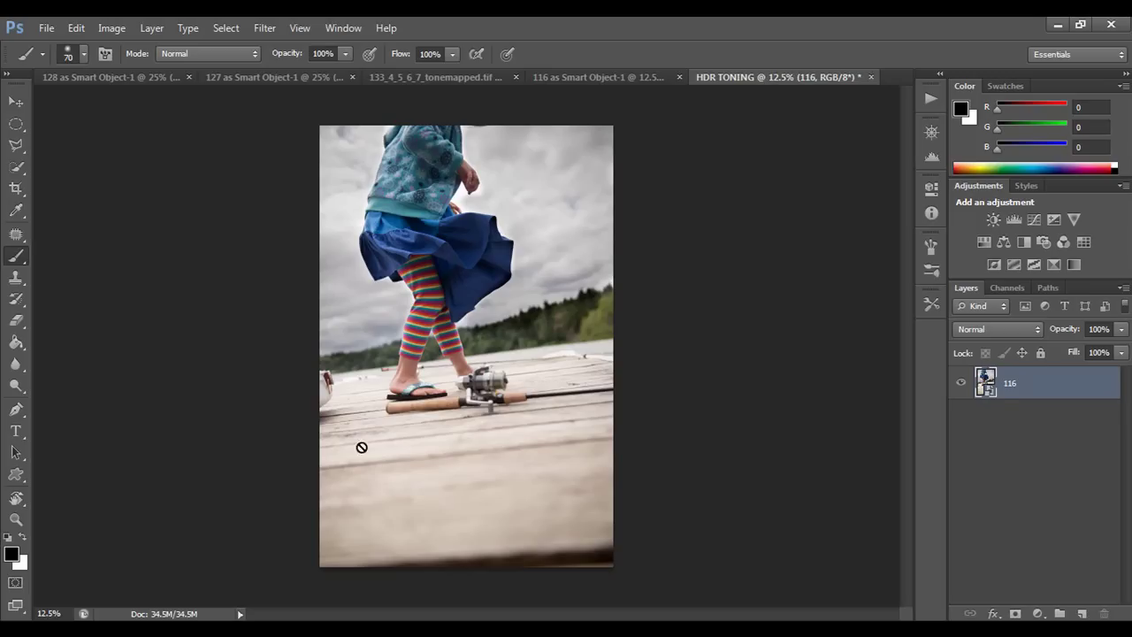
{"action": "left_click", "coordinate": [111, 28]}
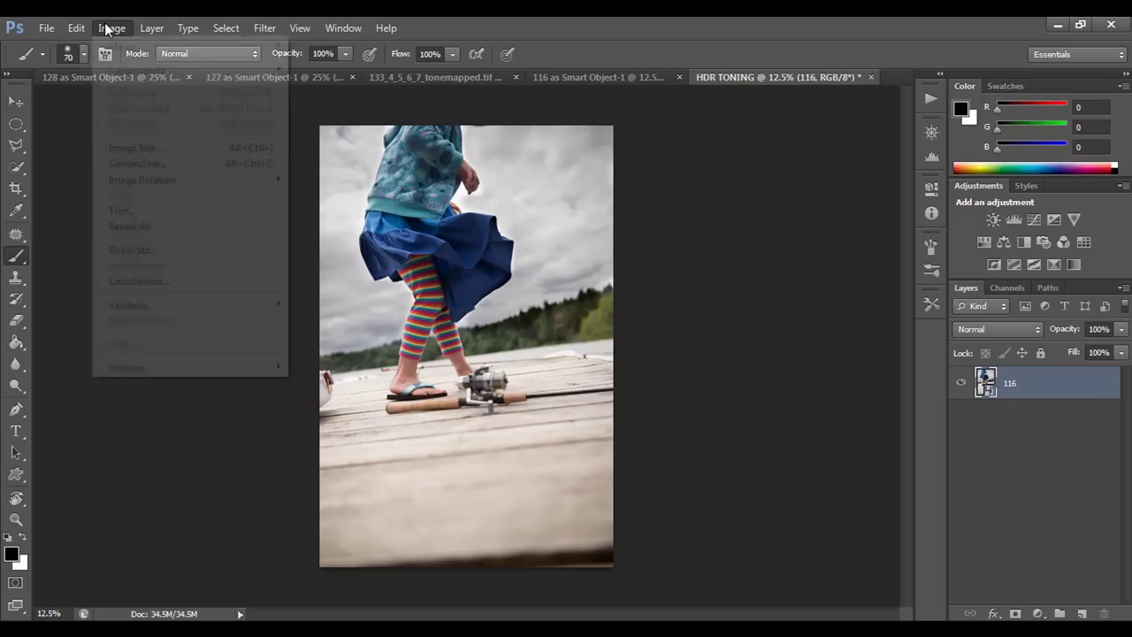
{"action": "mouse_move", "coordinate": [132, 70]}
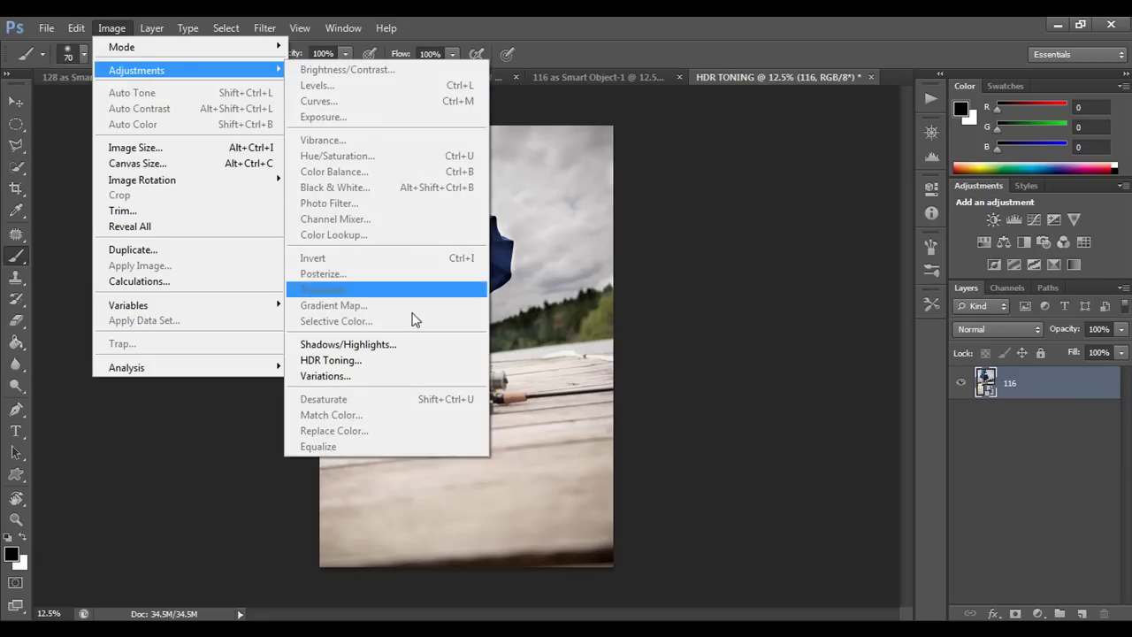
{"action": "left_click", "coordinate": [392, 363]}
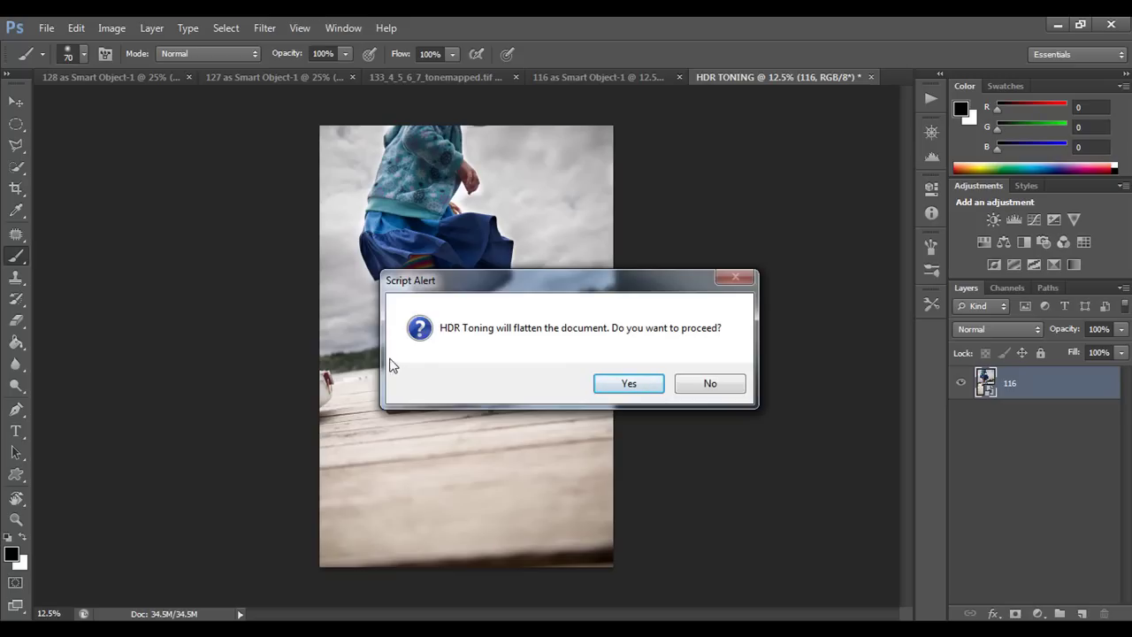
Accept flattening the HDR TONING document and open the HDR Toning preset list.
{"action": "left_click", "coordinate": [607, 384]}
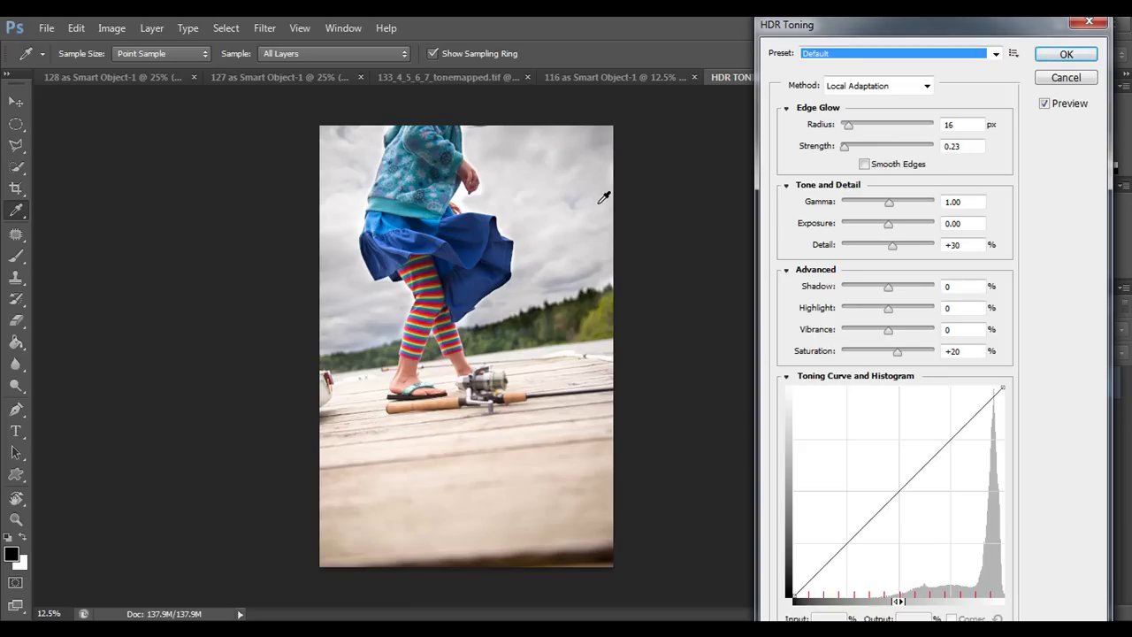
{"action": "key", "text": "ctrl+plus"}
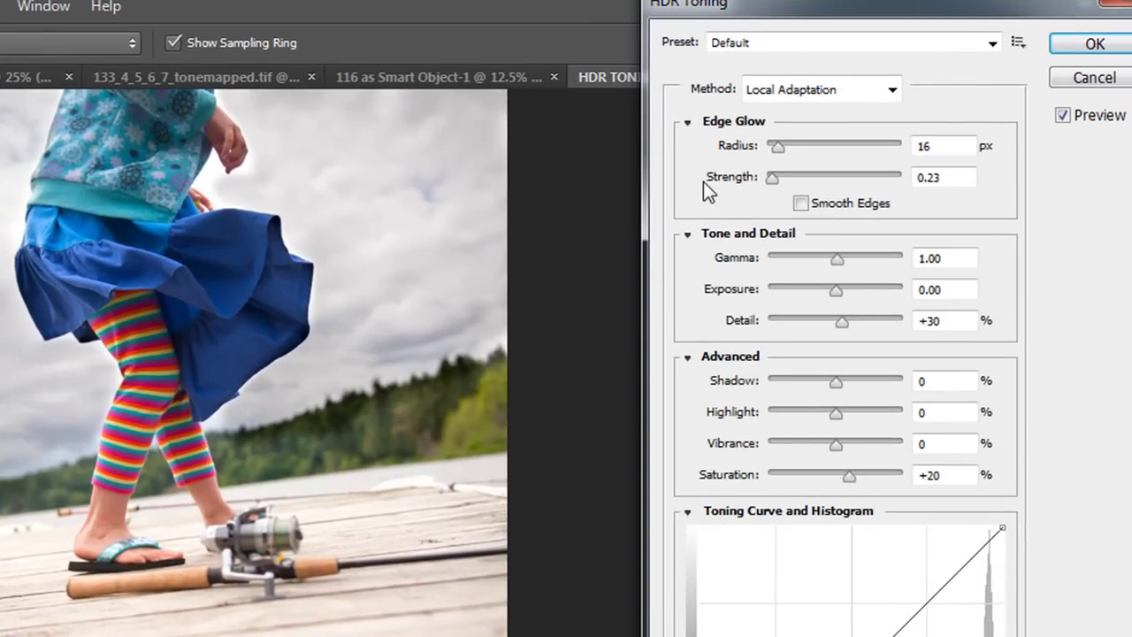
{"action": "left_click", "coordinate": [769, 43]}
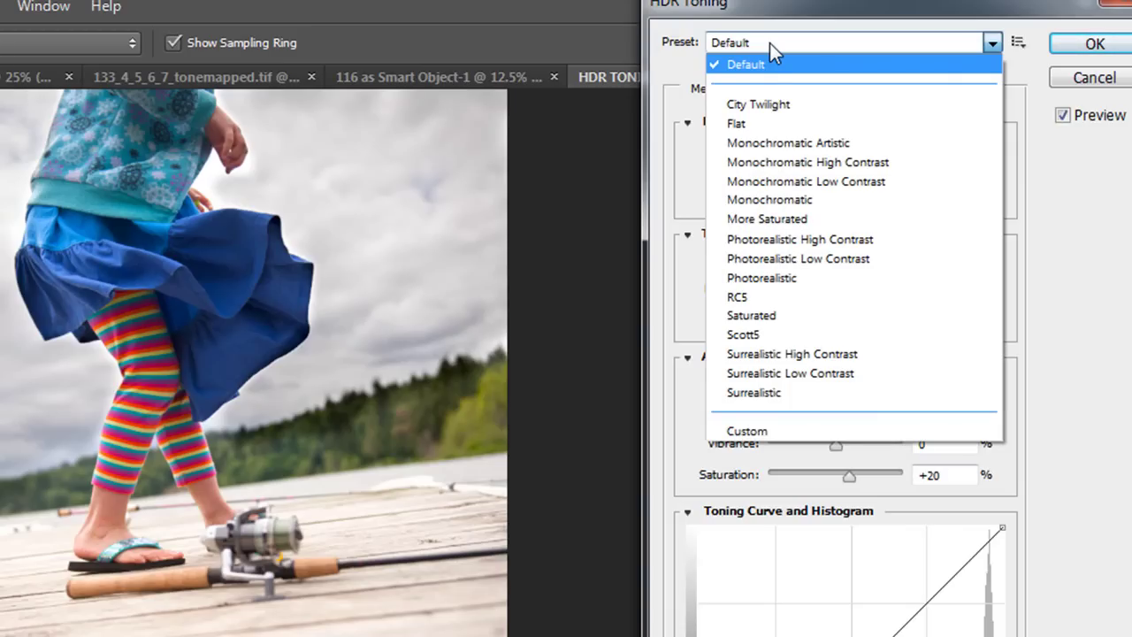
Preview the Surrealistic, Scott5 and Monochromatic presets, then settle on More Saturated.
{"action": "left_click", "coordinate": [801, 400]}
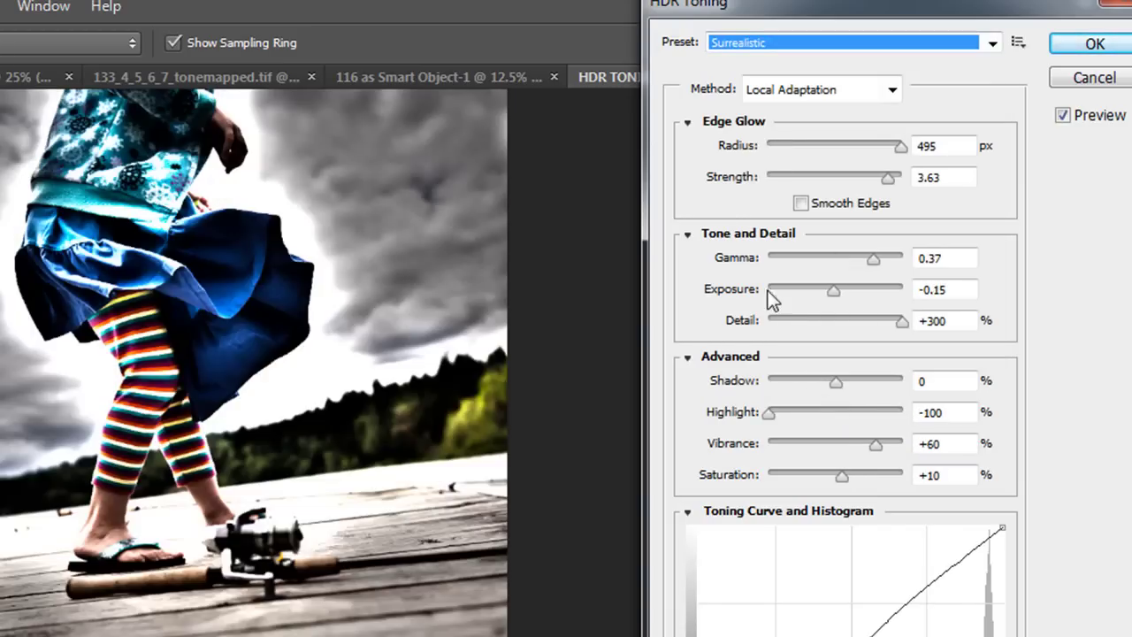
{"action": "left_click", "coordinate": [815, 46]}
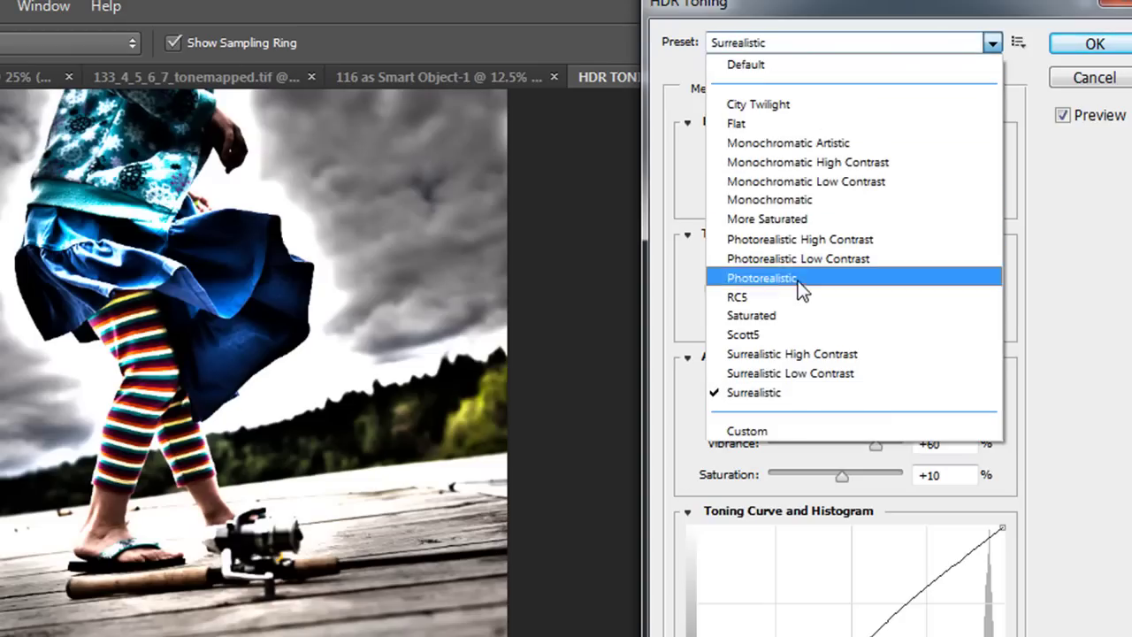
{"action": "left_click", "coordinate": [798, 334]}
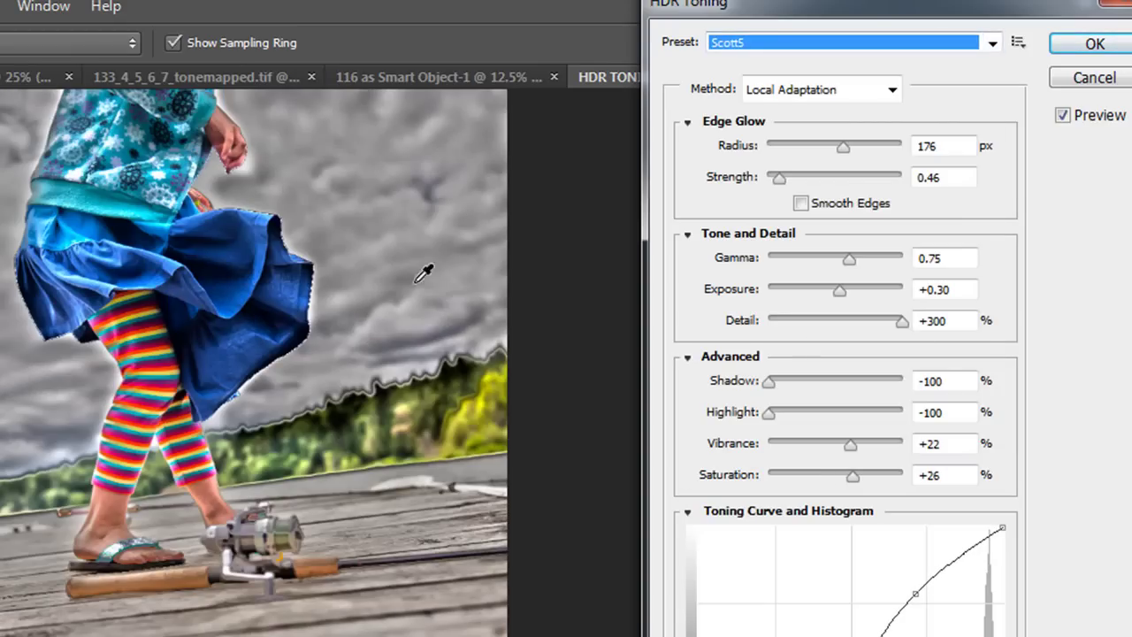
{"action": "left_click", "coordinate": [825, 41]}
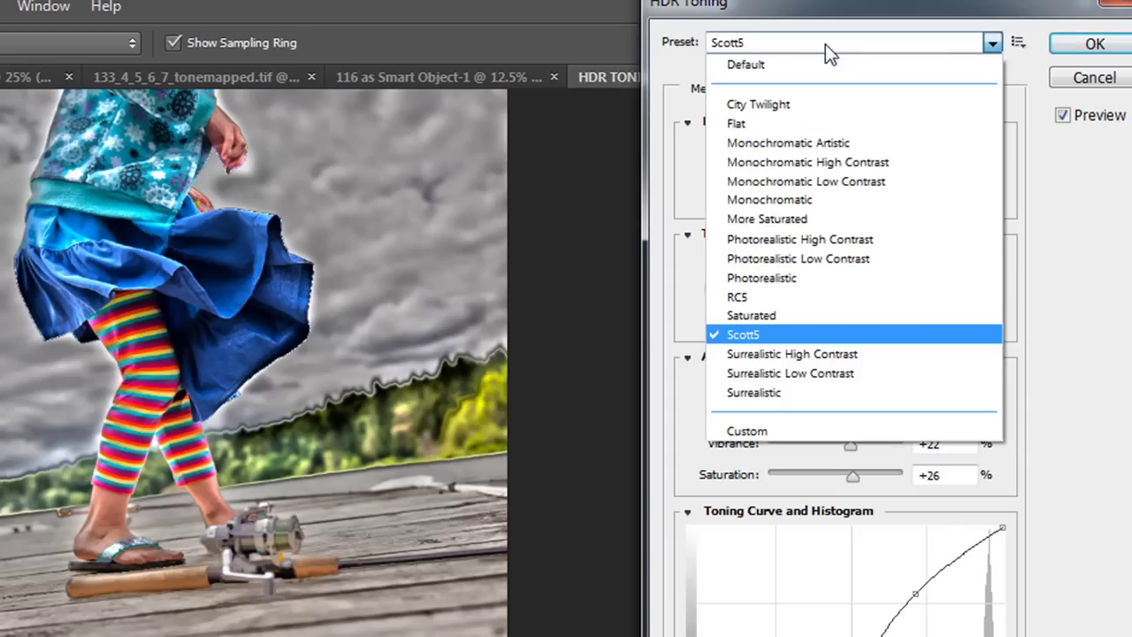
{"action": "left_click", "coordinate": [831, 199]}
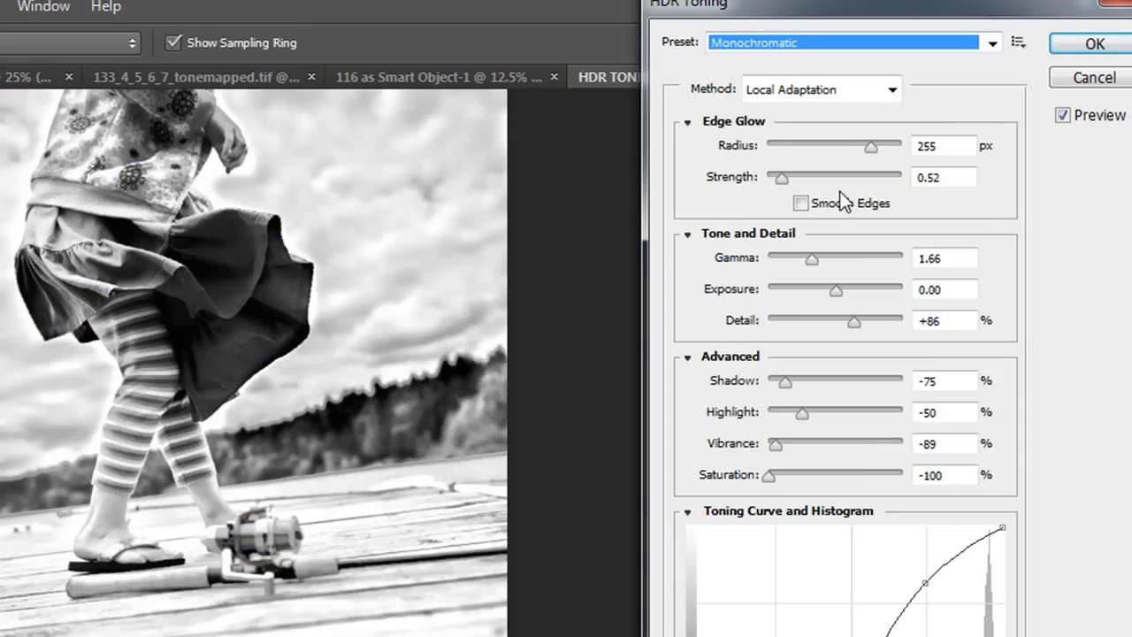
{"action": "left_click", "coordinate": [924, 45]}
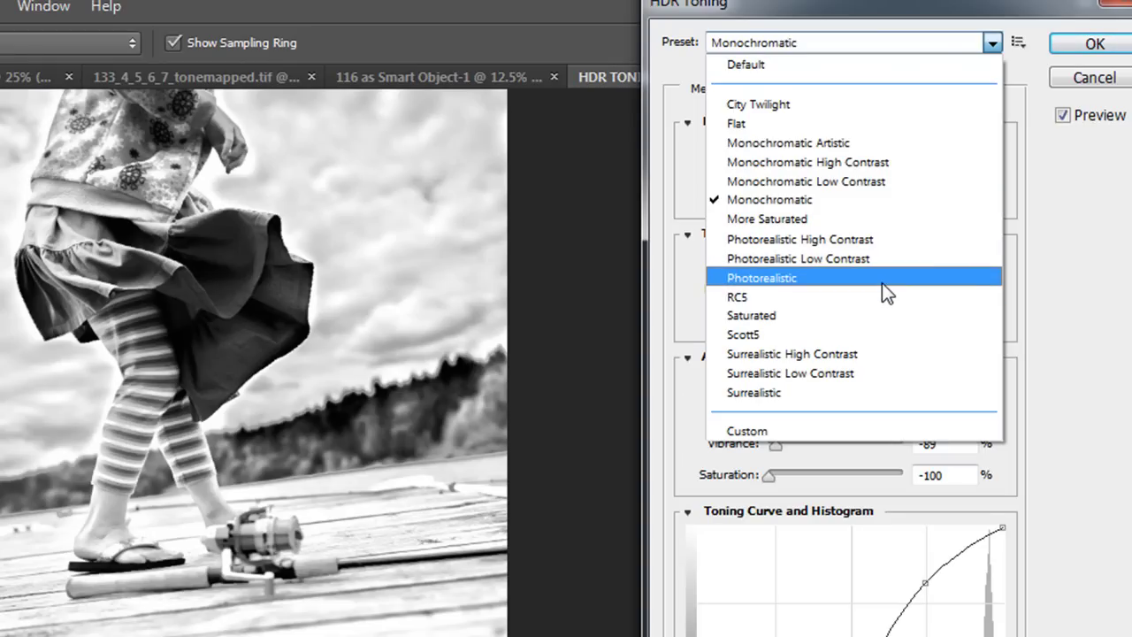
{"action": "left_click", "coordinate": [899, 223]}
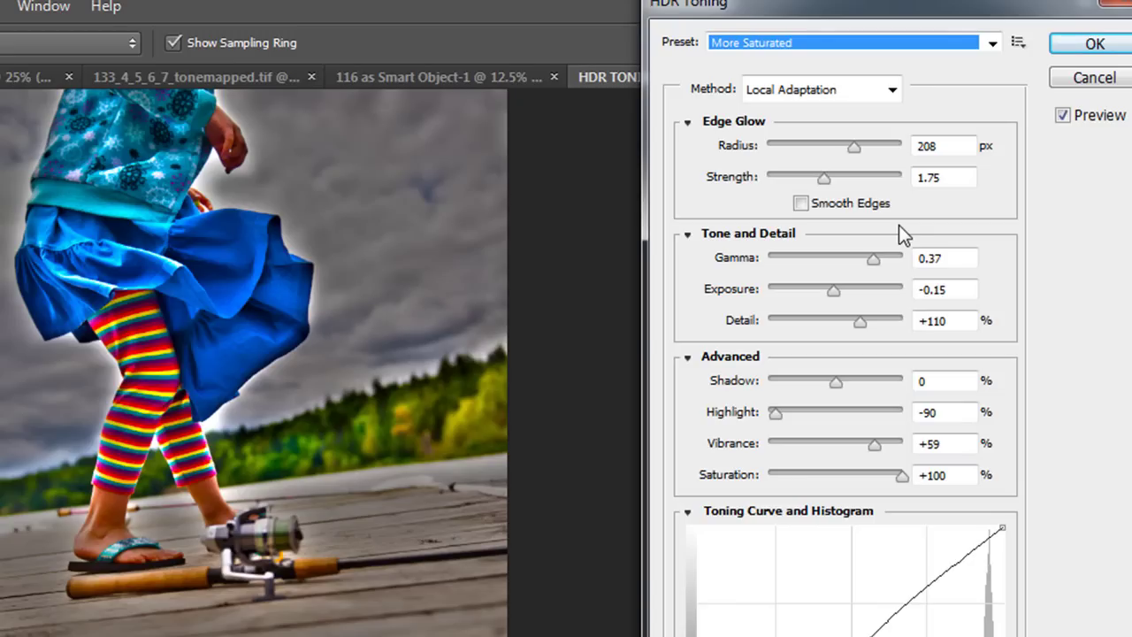
{"action": "left_click", "coordinate": [966, 177]}
Keep Local Adaptation and set Edge Glow to Radius 252 px and Strength 2.03.
{"action": "left_click", "coordinate": [861, 94]}
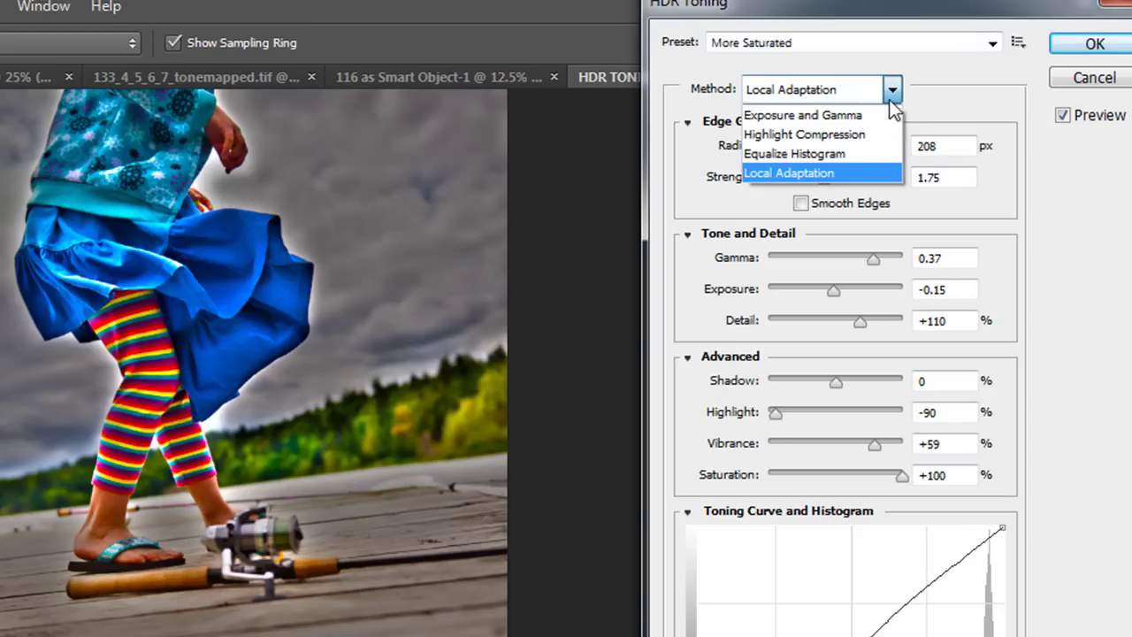
{"action": "left_click", "coordinate": [946, 93]}
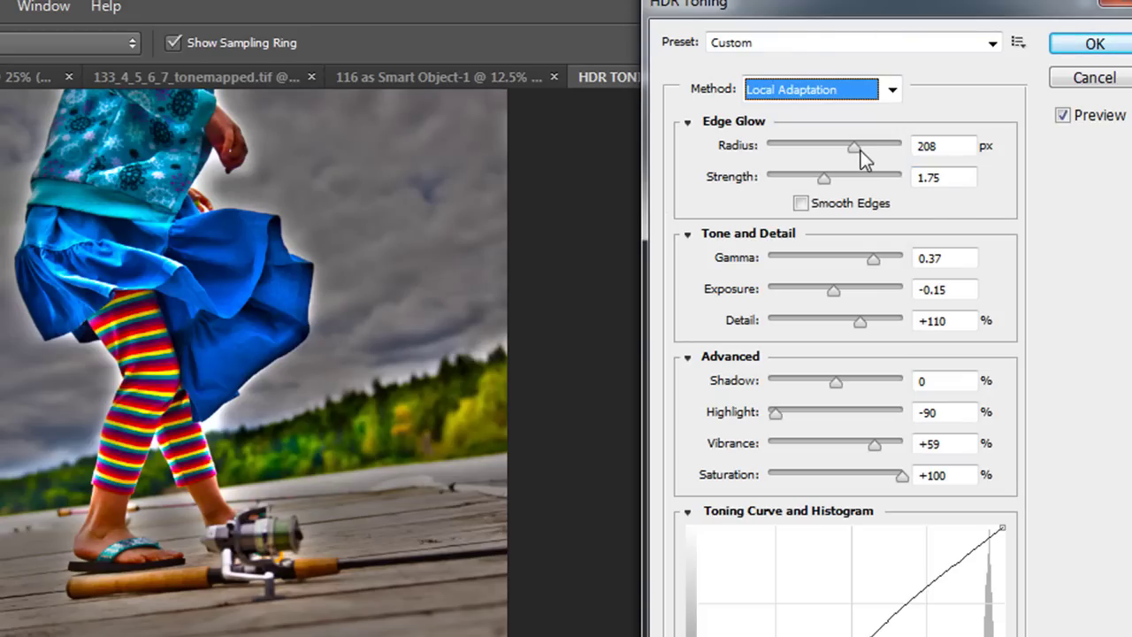
{"action": "mouse_move", "coordinate": [855, 149]}
{"action": "left_mouse_down"}
{"action": "mouse_move", "coordinate": [775, 154]}
{"action": "mouse_move", "coordinate": [924, 155]}
{"action": "mouse_move", "coordinate": [870, 150]}
{"action": "left_mouse_up"}
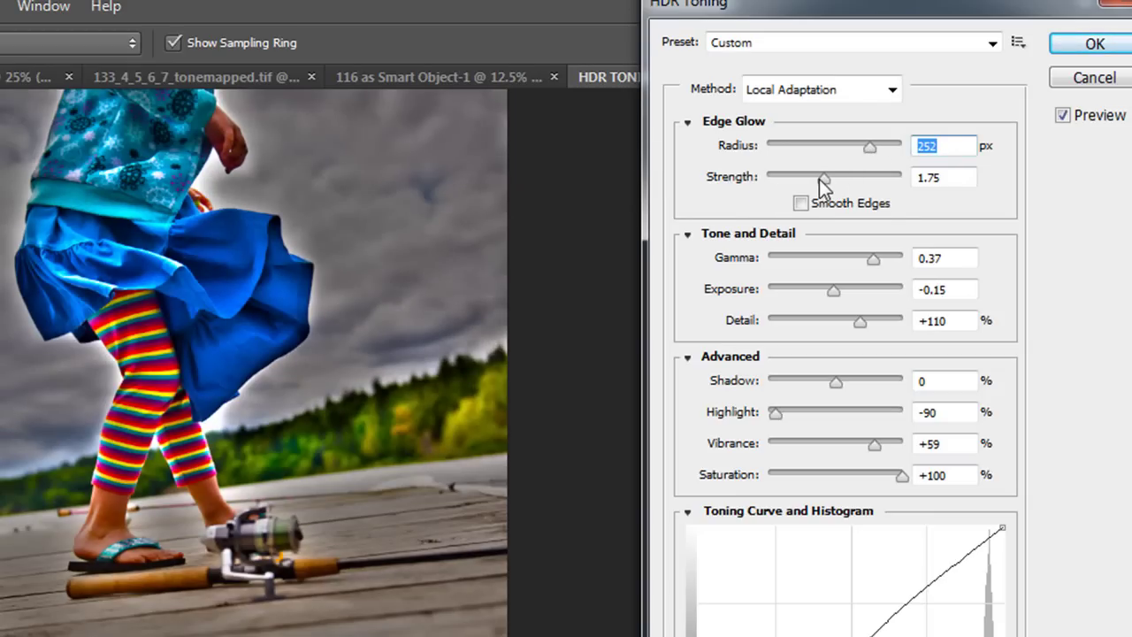
{"action": "mouse_move", "coordinate": [821, 180]}
{"action": "left_mouse_down"}
{"action": "mouse_move", "coordinate": [788, 184]}
{"action": "mouse_move", "coordinate": [904, 176]}
{"action": "mouse_move", "coordinate": [834, 184]}
{"action": "left_mouse_up"}
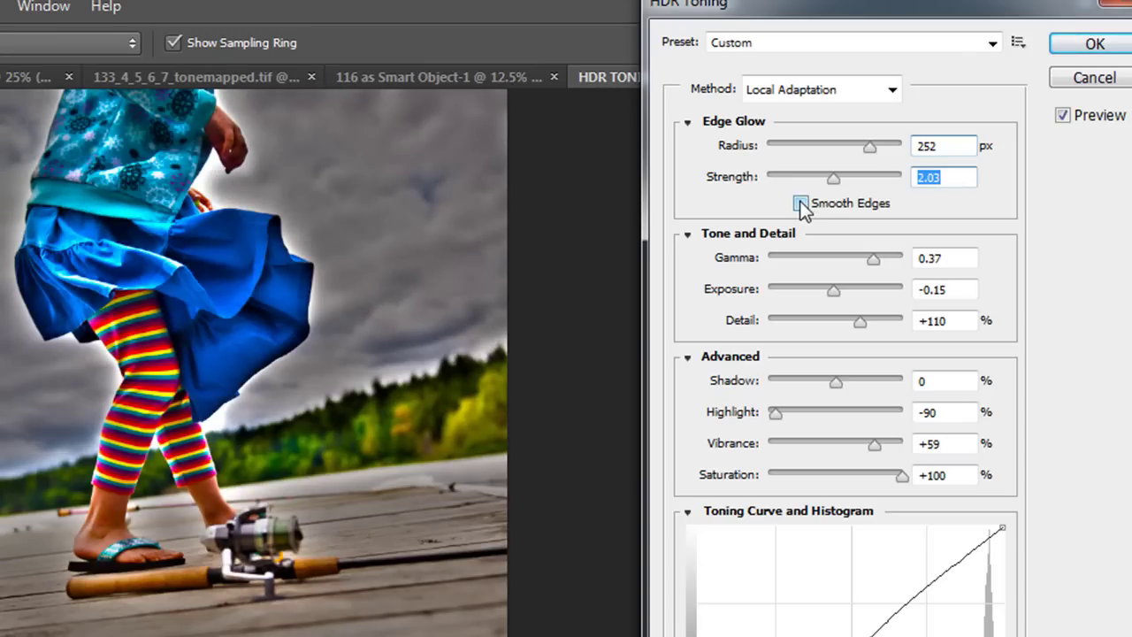
Turn on Smooth Edges, tune gamma, and apply the toning with exposure -0.15 and saturation +100.
{"action": "left_click", "coordinate": [801, 205]}
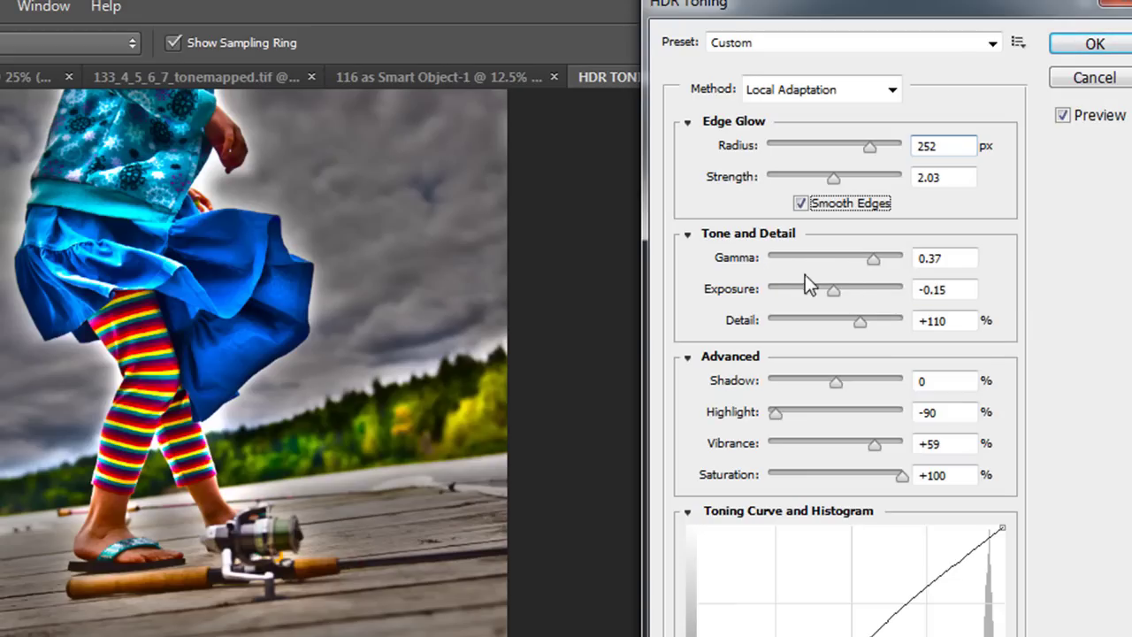
{"action": "left_click_drag", "start_coordinate": [868, 264], "coordinate": [1020, 263]}
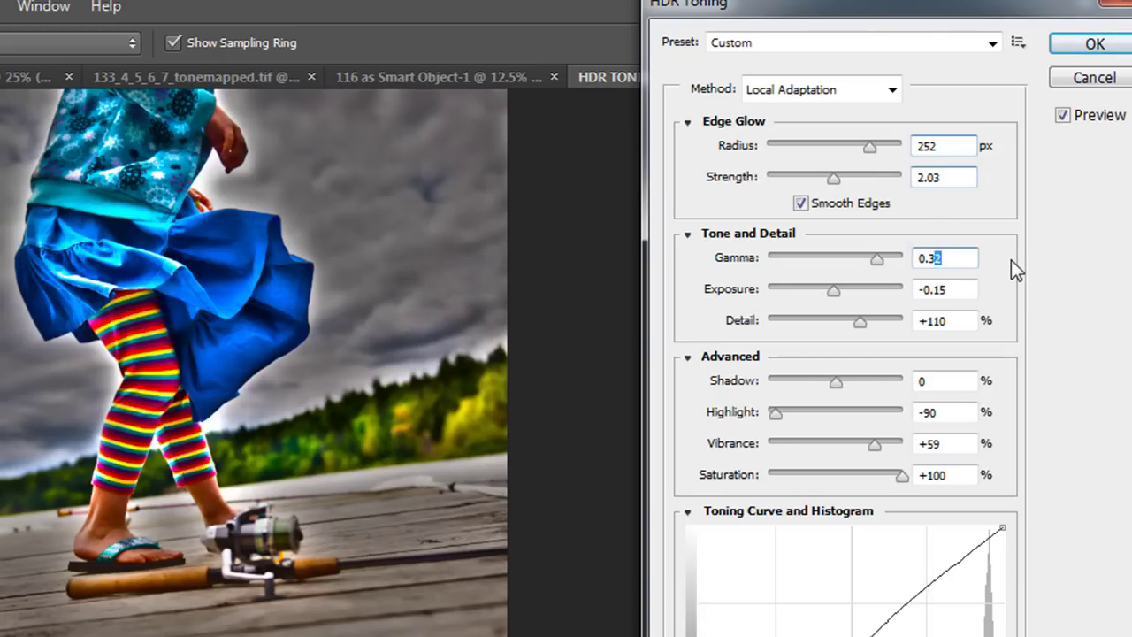
{"action": "type", "text": "7"}
{"action": "key", "text": "Tab"}
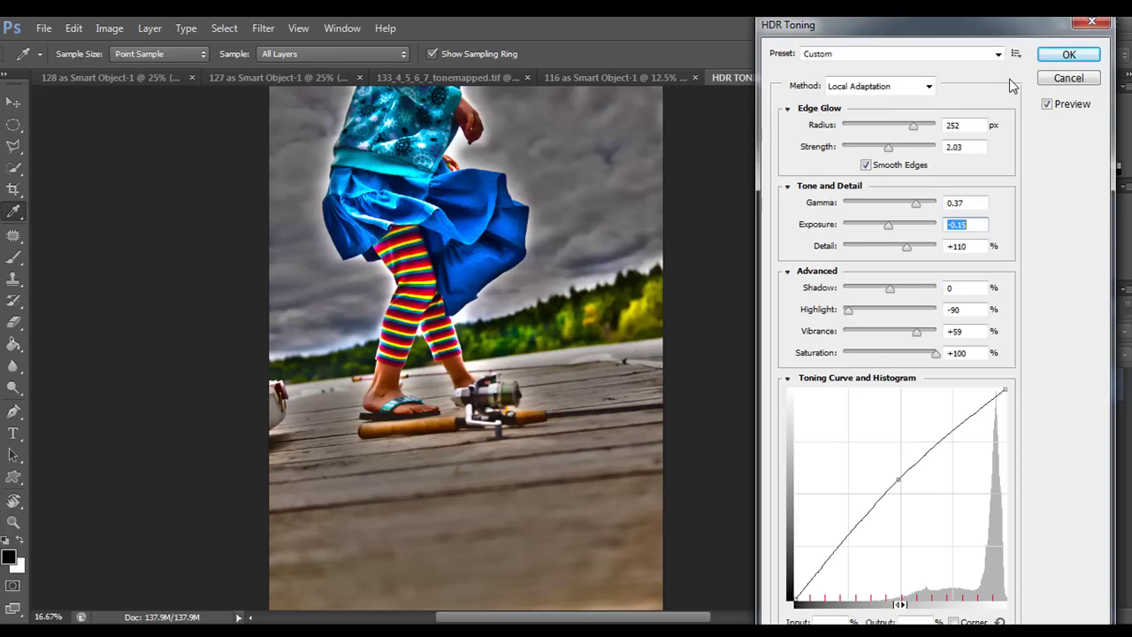
{"action": "left_click", "coordinate": [1058, 57]}
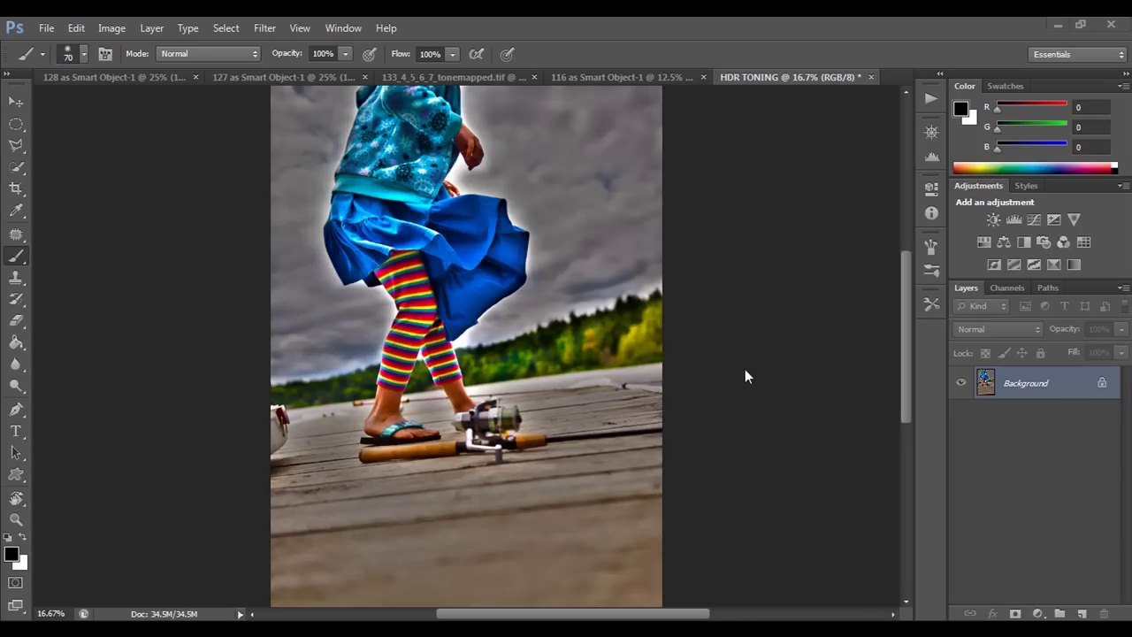
Close the 128, 127 and tonemapped tif documents without saving.
{"action": "left_click", "coordinate": [195, 77]}
{"action": "left_click", "coordinate": [199, 236]}
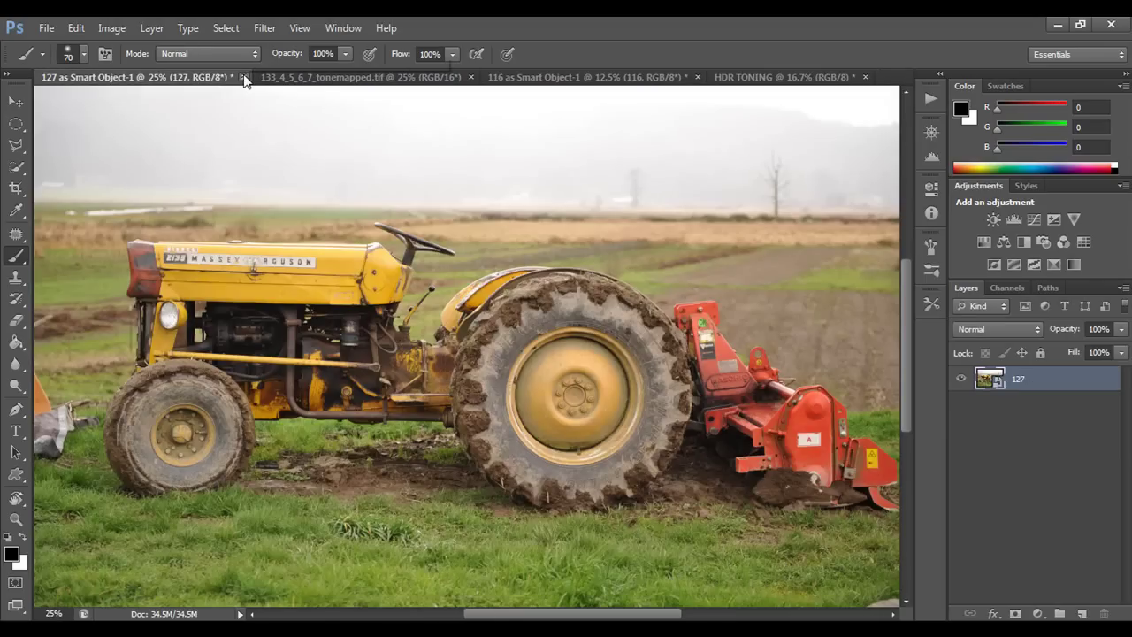
{"action": "left_click", "coordinate": [243, 77]}
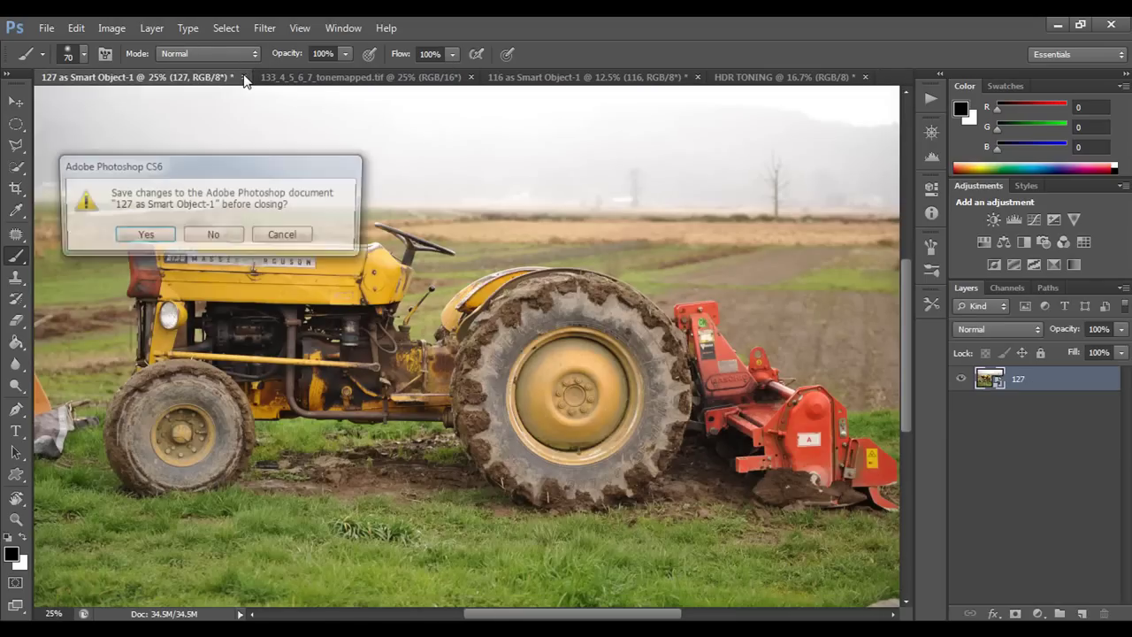
{"action": "left_click", "coordinate": [208, 227]}
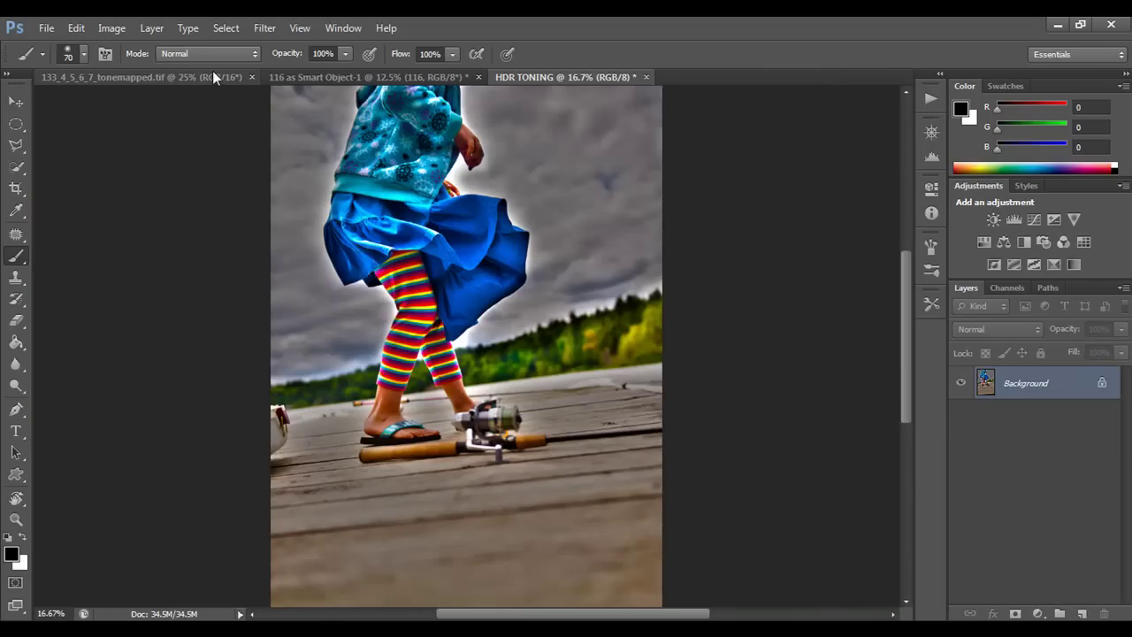
{"action": "left_click", "coordinate": [212, 76]}
{"action": "left_click", "coordinate": [252, 77]}
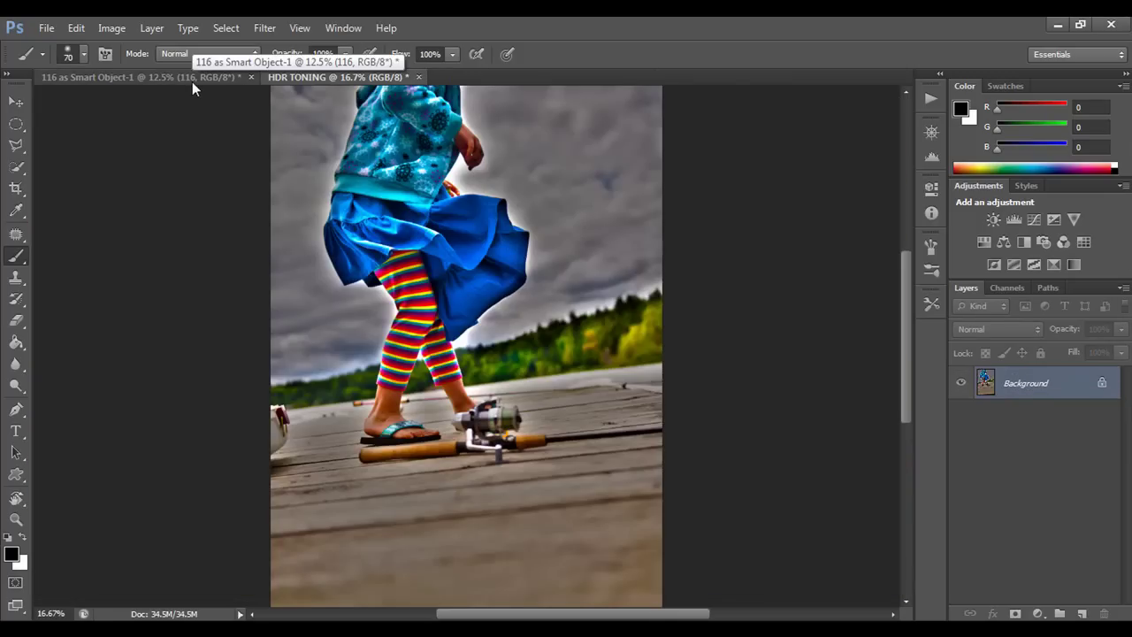
Zoom the 116 photo to match the toned image, then return to HDR TONING.
{"action": "left_click", "coordinate": [103, 76]}
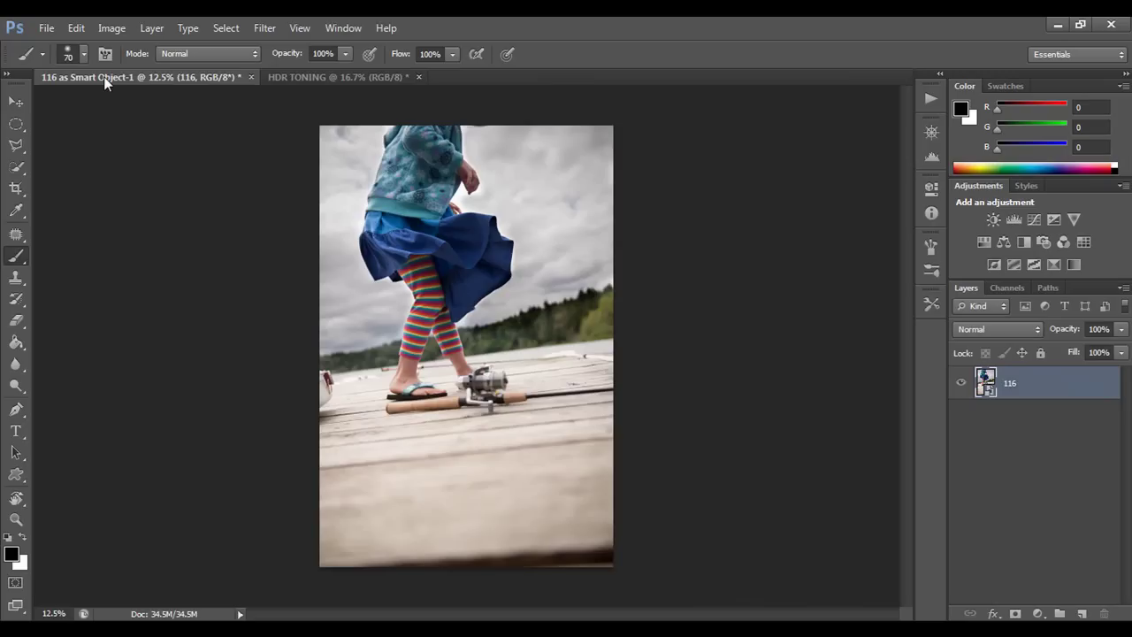
{"action": "key", "text": "ctrl+plus"}
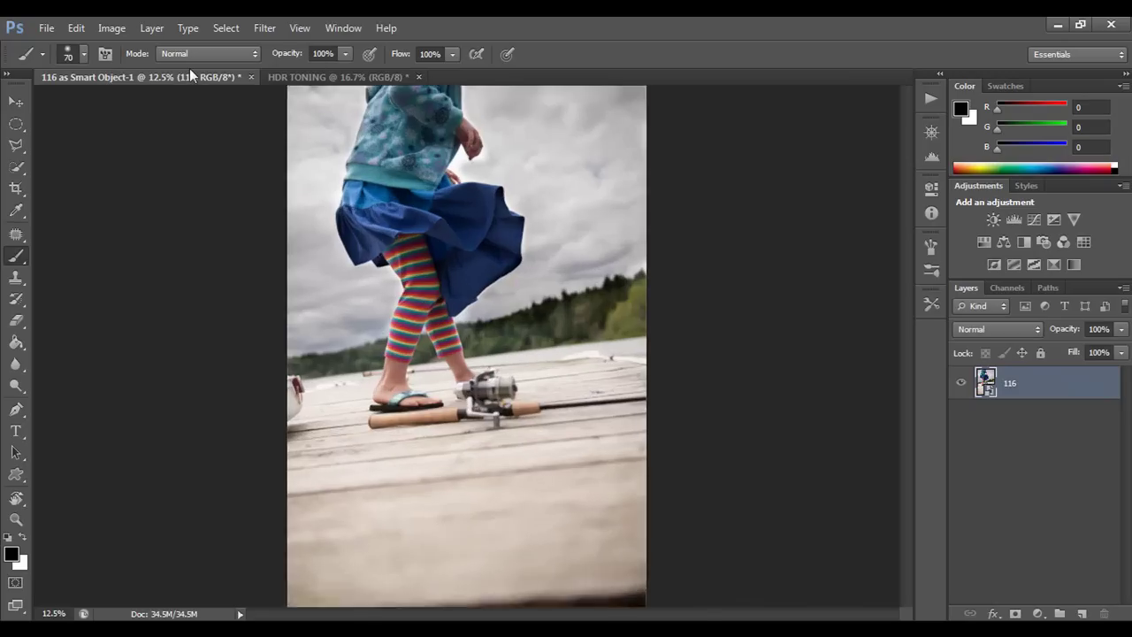
{"action": "left_click", "coordinate": [318, 77]}
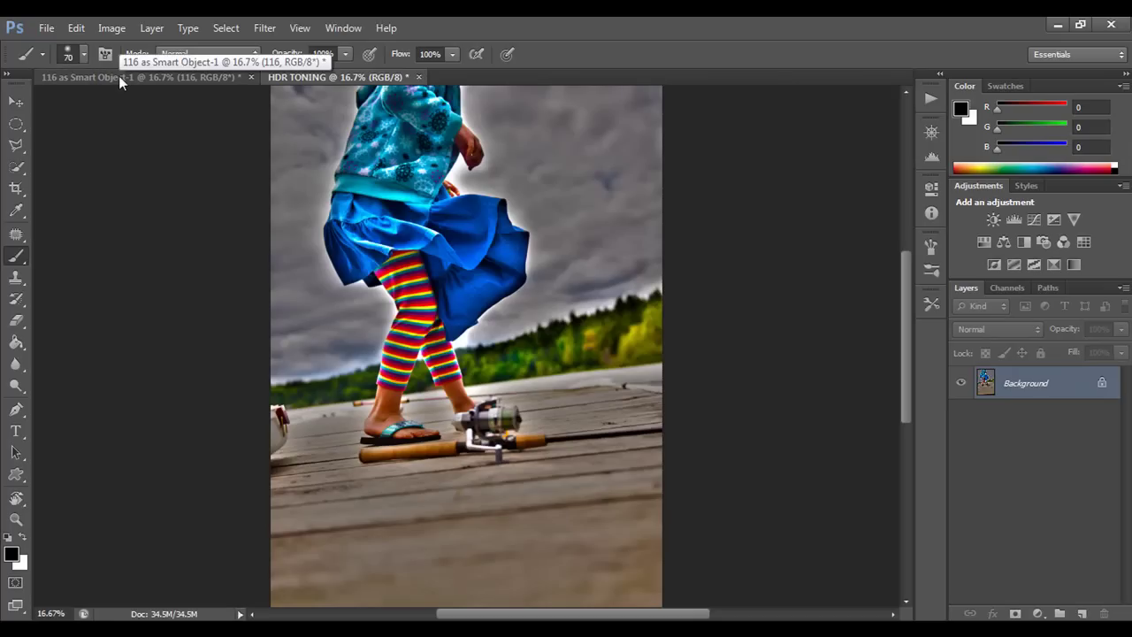
Duplicate the toned Background layer into the 116 as Smart Object-1 document, accepting the profile conversion.
{"action": "right_click", "coordinate": [1043, 386]}
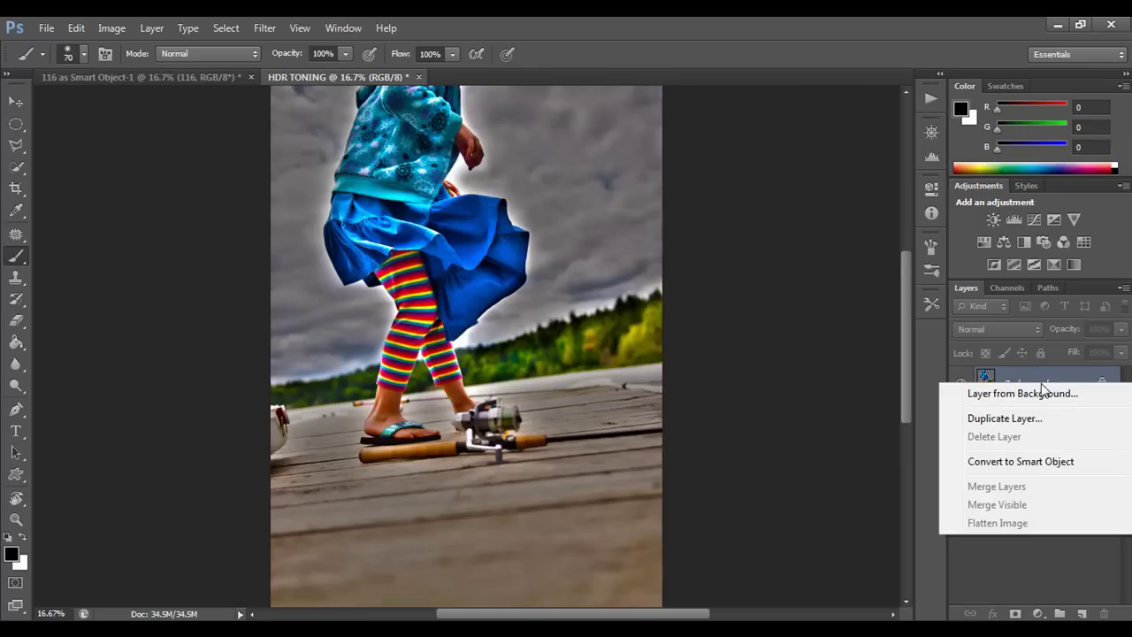
{"action": "left_click", "coordinate": [1027, 419]}
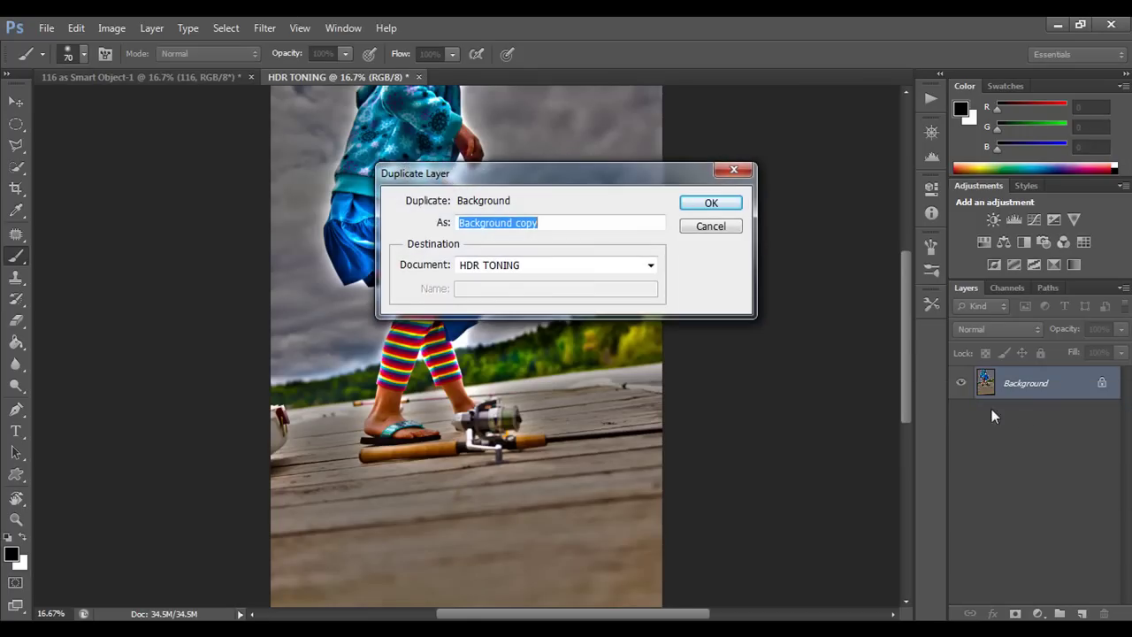
{"action": "left_click", "coordinate": [542, 275]}
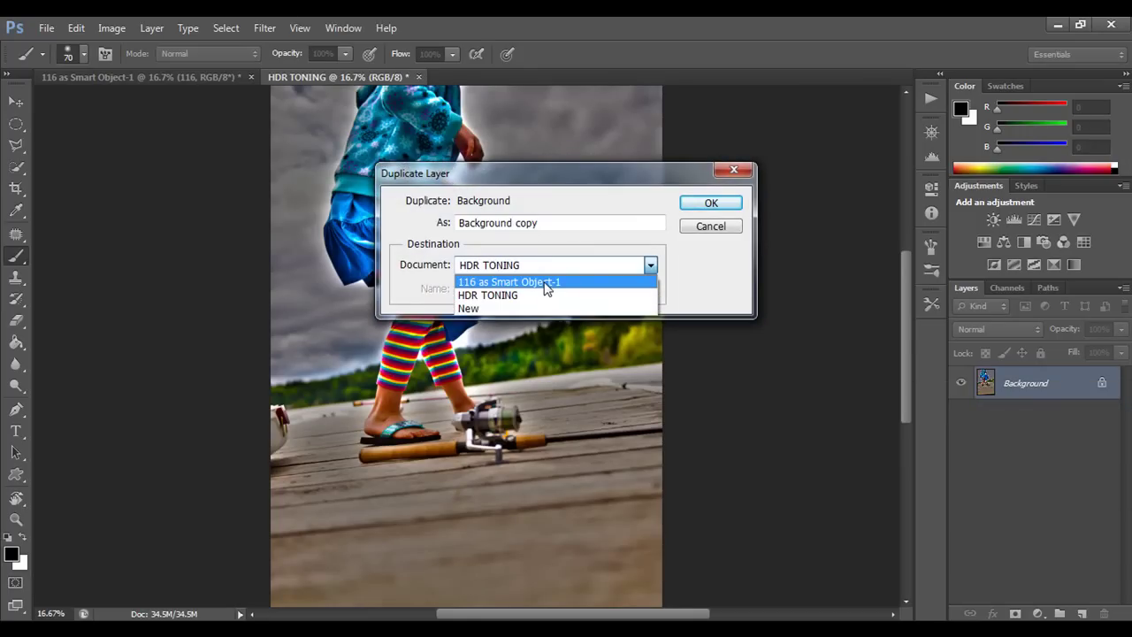
{"action": "left_click", "coordinate": [546, 283]}
{"action": "left_click", "coordinate": [713, 204]}
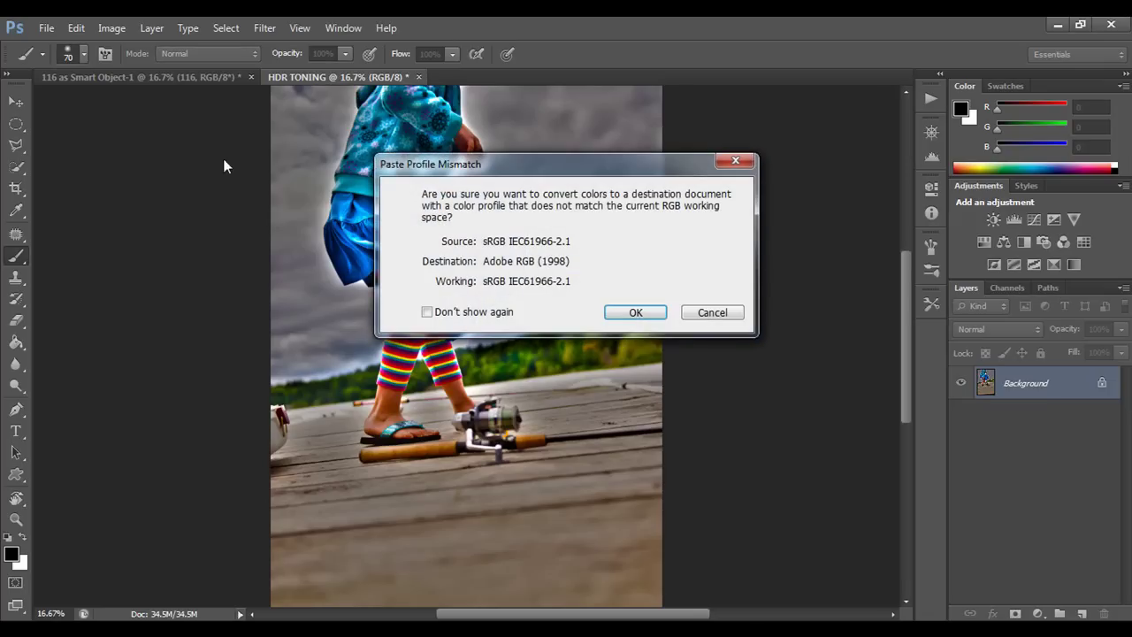
{"action": "left_click", "coordinate": [635, 313]}
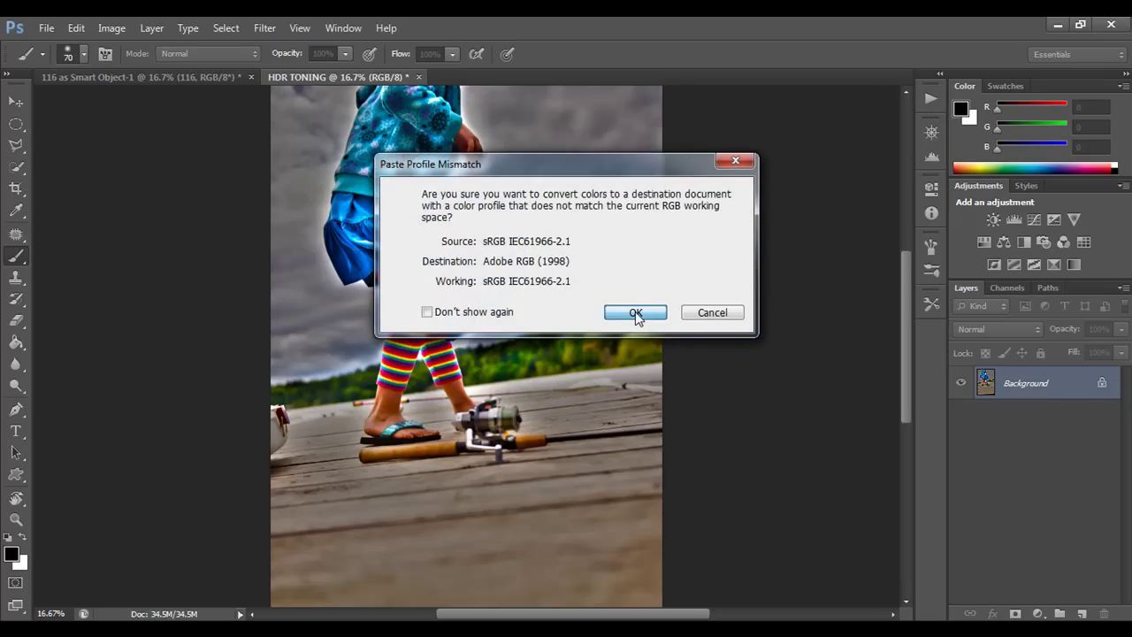
In the 116 document, toggle the toned layer's visibility to compare it with the original.
{"action": "left_click", "coordinate": [105, 78]}
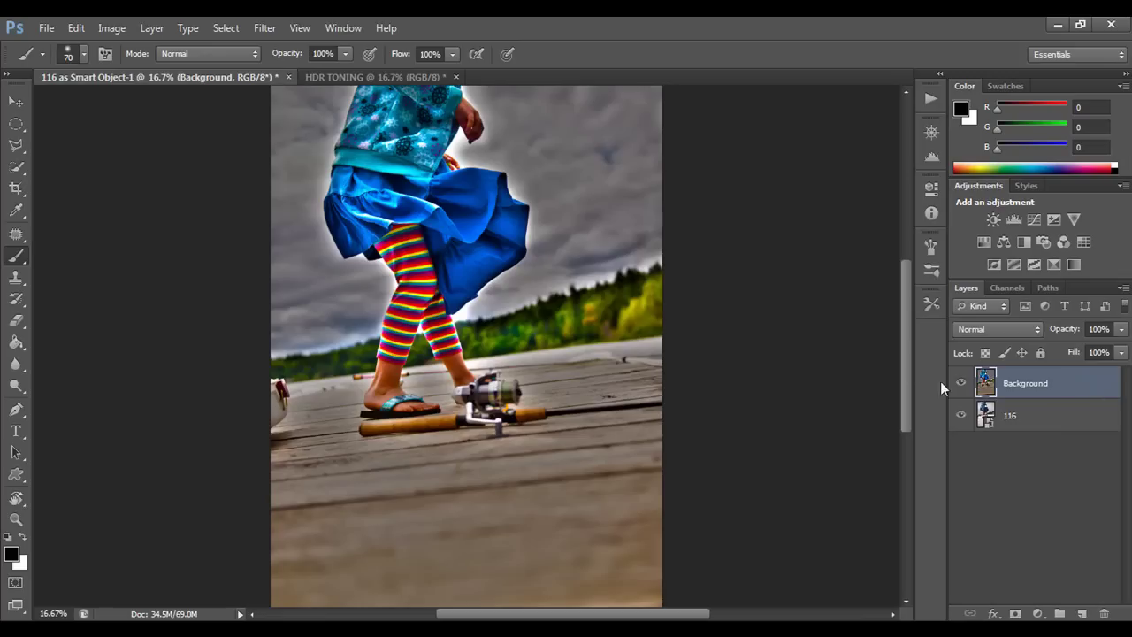
{"action": "left_click", "coordinate": [962, 383]}
{"action": "left_click", "coordinate": [962, 383]}
{"action": "left_click", "coordinate": [962, 383]}
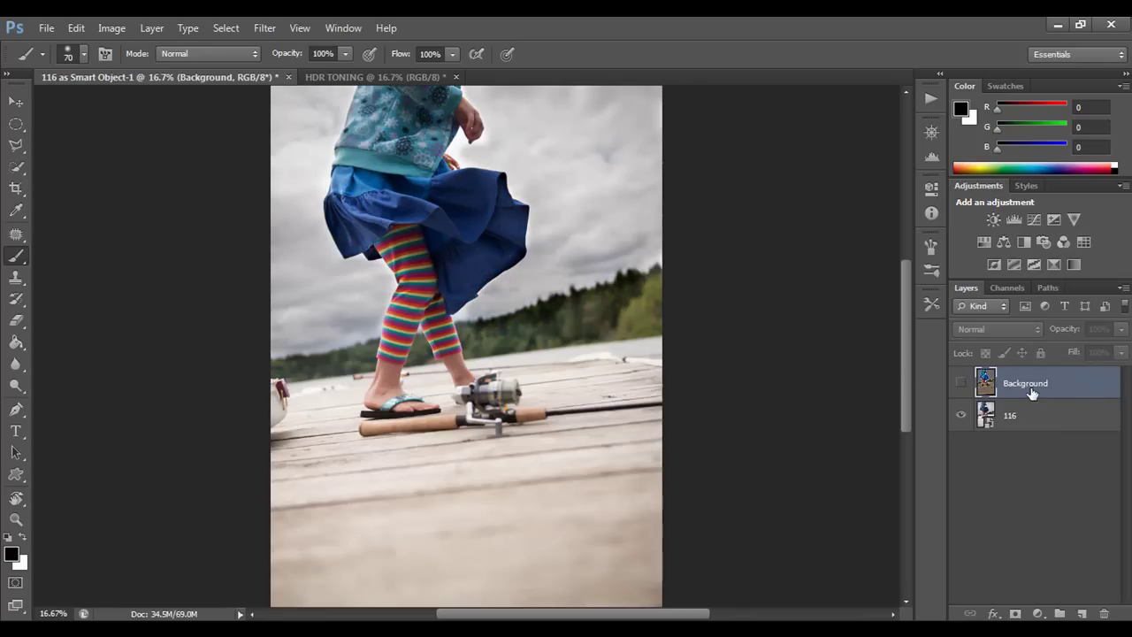
{"action": "left_click", "coordinate": [962, 382]}
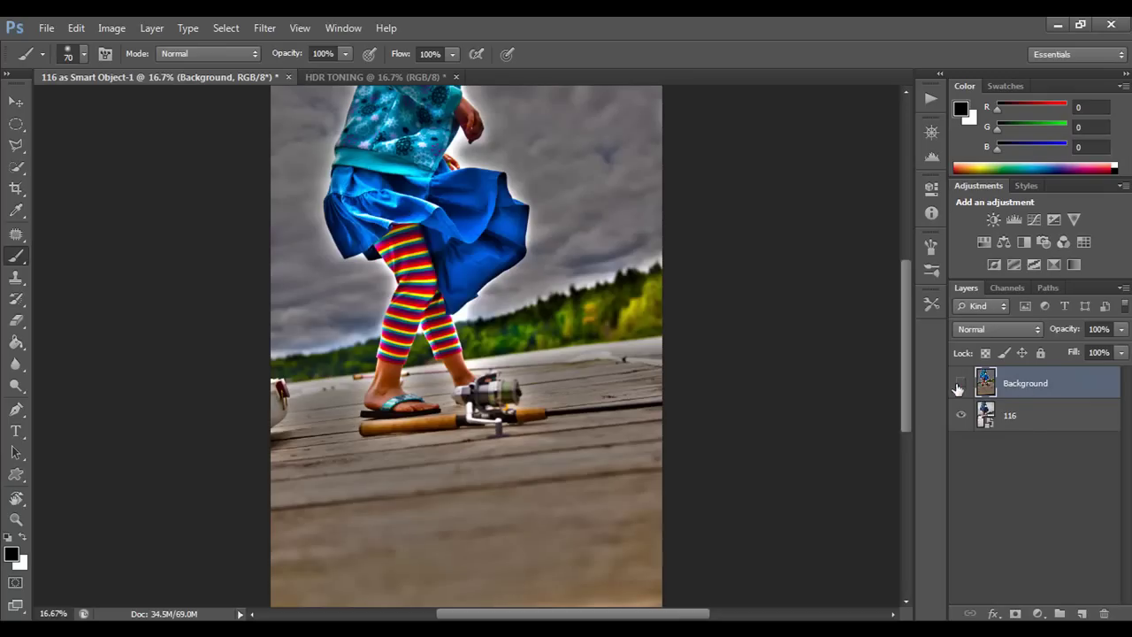
{"action": "left_click", "coordinate": [962, 383]}
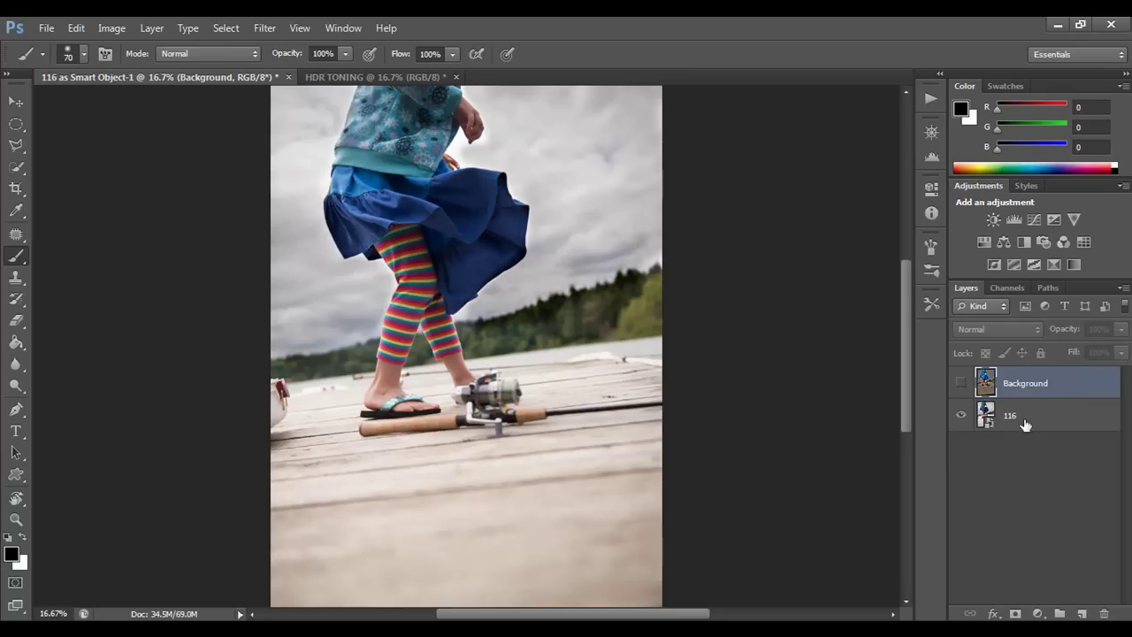
{"action": "left_click", "coordinate": [962, 383]}
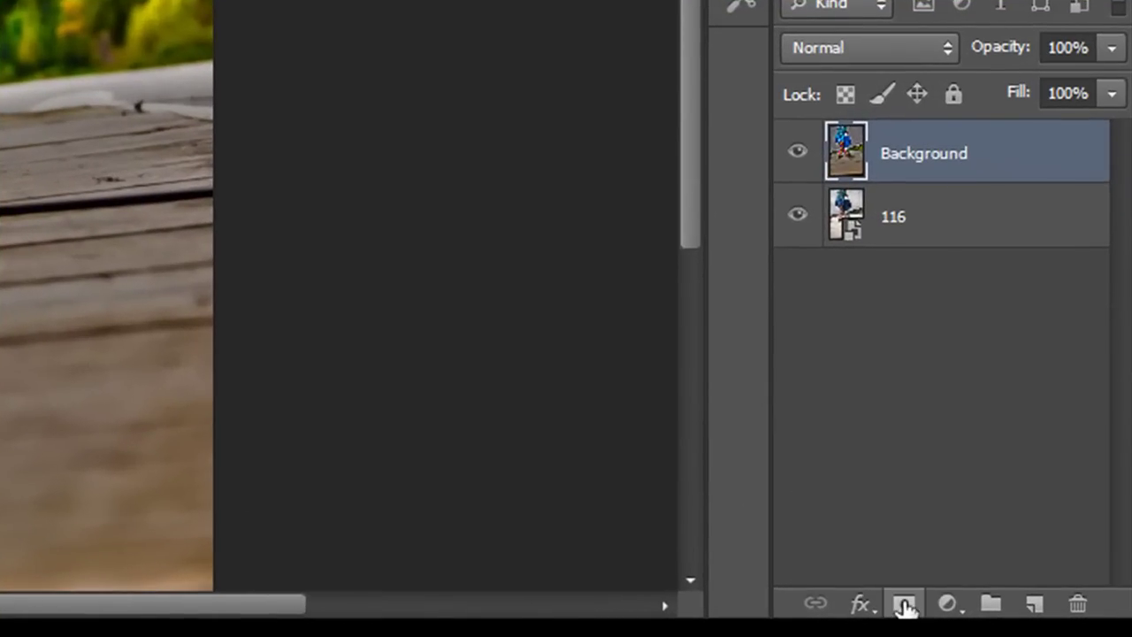
Give the toned layer a hide-all black mask and set the brush to 70 px, 0% hardness.
{"action": "left_click", "coordinate": [904, 606], "text": "alt"}
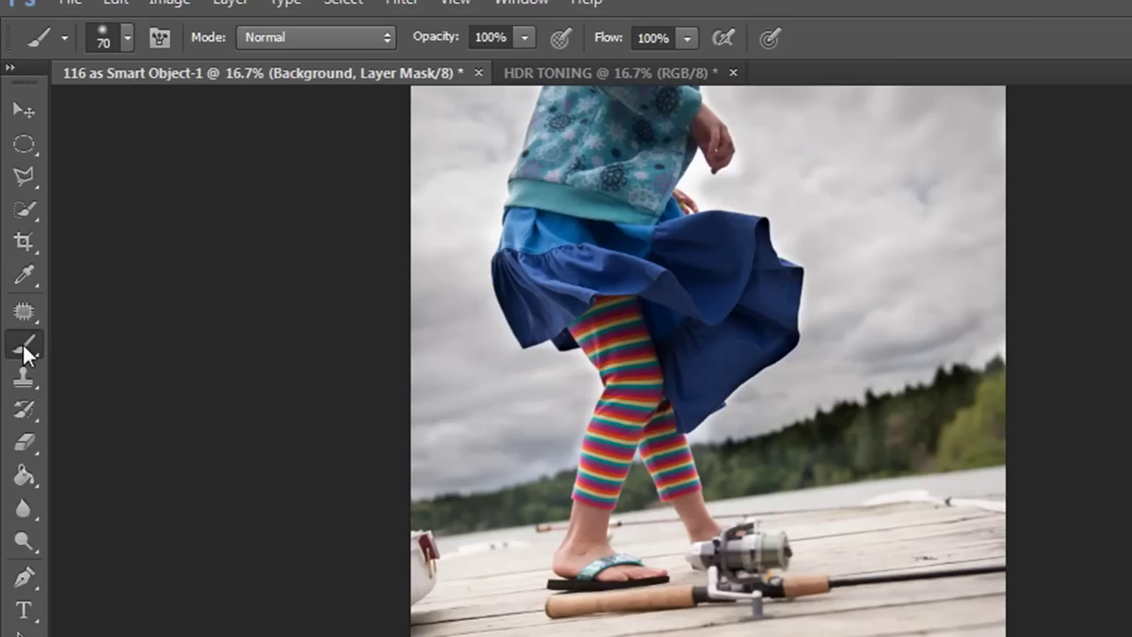
{"action": "left_click", "coordinate": [128, 38]}
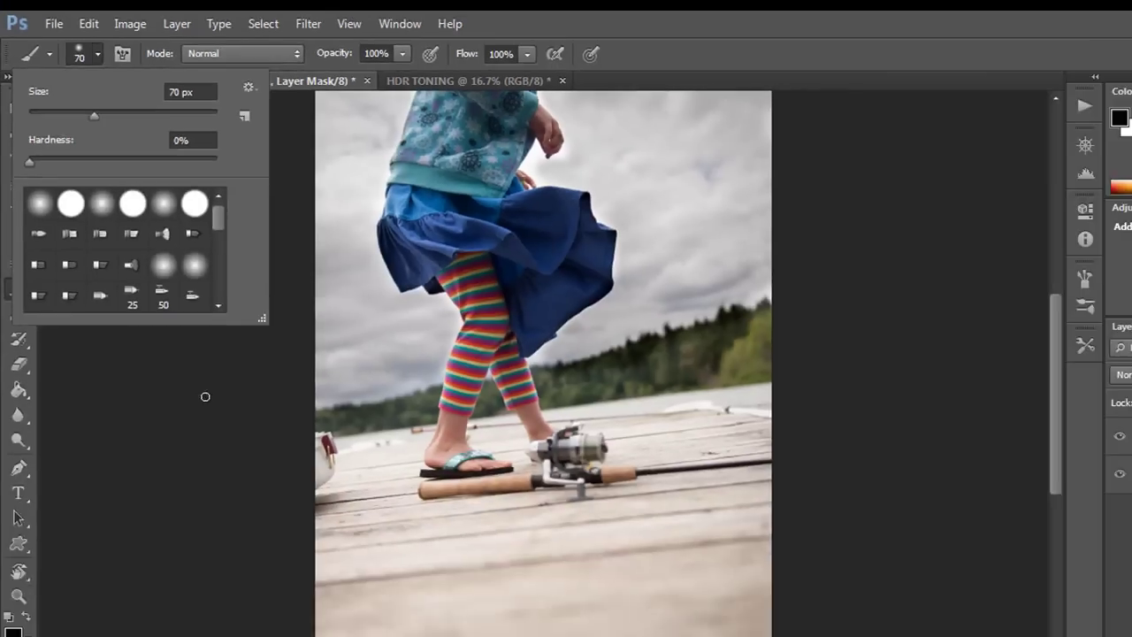
{"action": "left_click", "coordinate": [206, 396]}
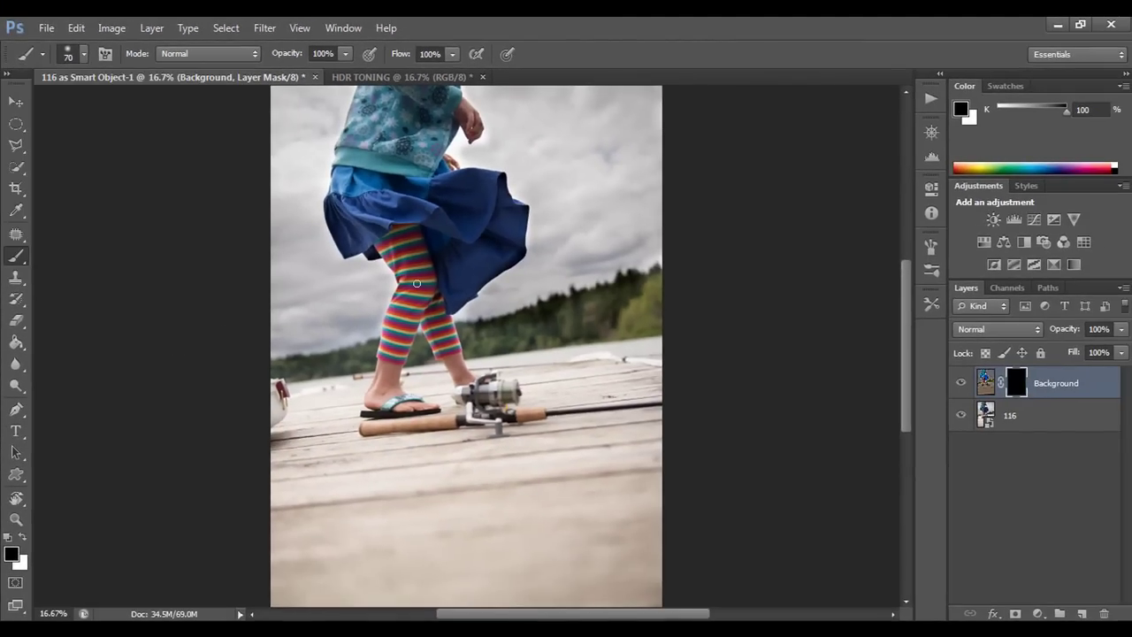
Zoom in on the leggings and set white as the mask painting colour.
{"action": "scroll", "coordinate": [455, 319], "scroll_direction": "up", "scroll_amount": 2}
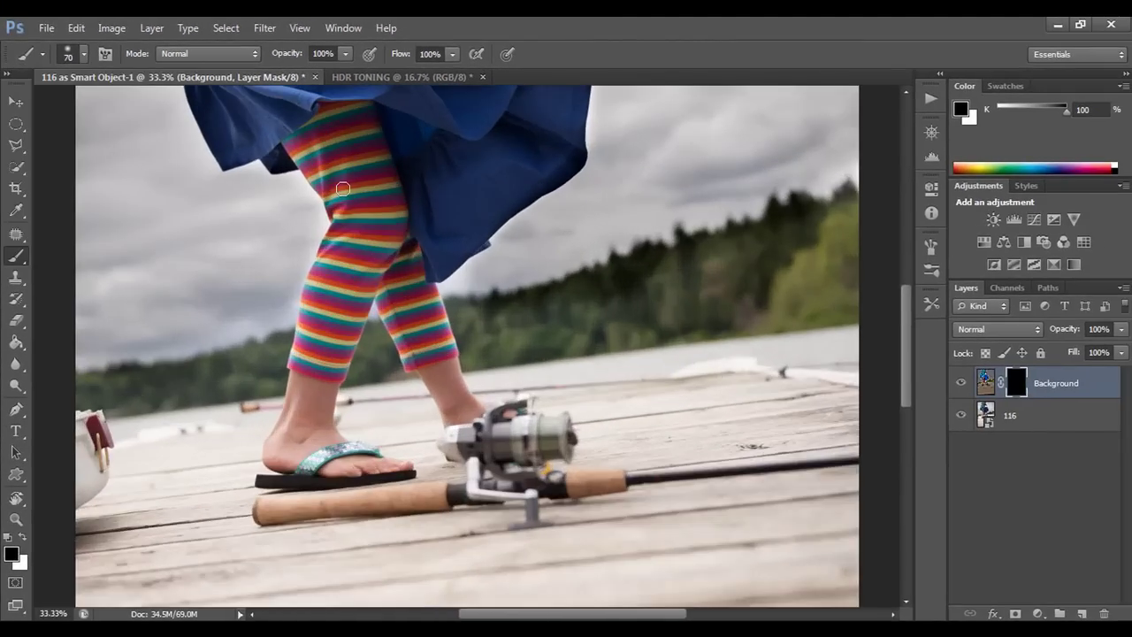
{"action": "scroll", "coordinate": [404, 368], "scroll_direction": "up", "scroll_amount": 2}
{"action": "scroll", "coordinate": [404, 368], "scroll_direction": "up", "scroll_amount": 1}
{"action": "scroll", "coordinate": [384, 348], "scroll_direction": "up", "scroll_amount": 2}
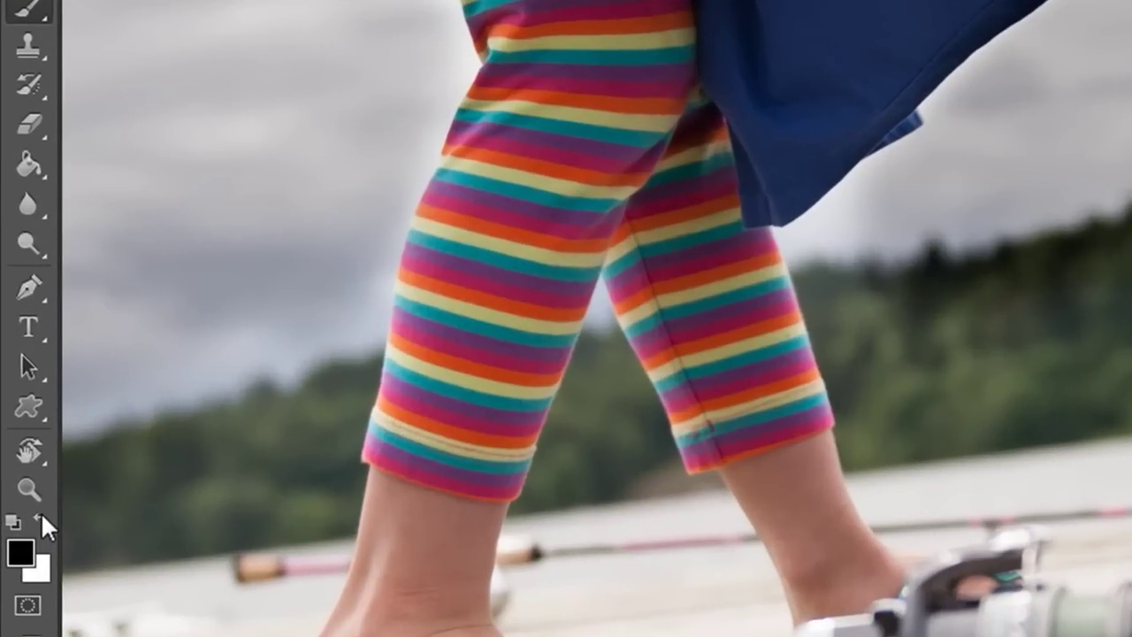
{"action": "left_click", "coordinate": [41, 519]}
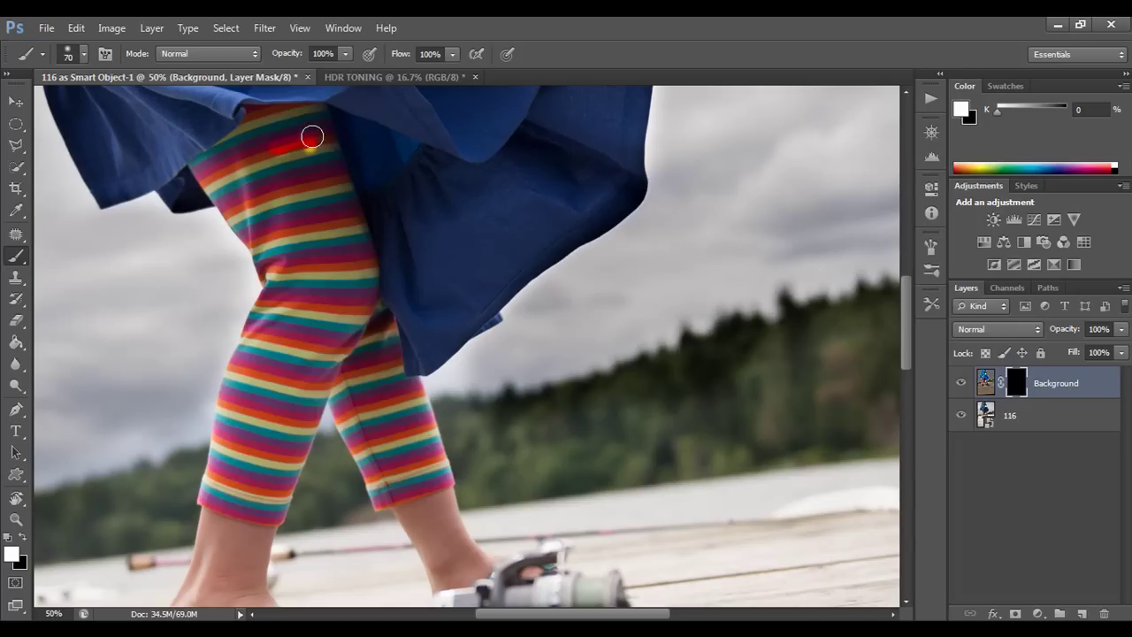
Paint white over the leggings' stripes from top to lower legs, enlarging the brush to 150.
{"action": "mouse_move", "coordinate": [318, 116]}
{"action": "left_mouse_down"}
{"action": "mouse_move", "coordinate": [255, 118]}
{"action": "mouse_move", "coordinate": [205, 173]}
{"action": "mouse_move", "coordinate": [221, 199]}
{"action": "mouse_move", "coordinate": [221, 173]}
{"action": "mouse_move", "coordinate": [294, 155]}
{"action": "mouse_move", "coordinate": [318, 132]}
{"action": "mouse_move", "coordinate": [248, 141]}
{"action": "mouse_move", "coordinate": [252, 117]}
{"action": "mouse_move", "coordinate": [287, 120]}
{"action": "mouse_move", "coordinate": [326, 179]}
{"action": "mouse_move", "coordinate": [320, 120]}
{"action": "mouse_move", "coordinate": [367, 258]}
{"action": "mouse_move", "coordinate": [351, 315]}
{"action": "mouse_move", "coordinate": [348, 247]}
{"action": "mouse_move", "coordinate": [311, 154]}
{"action": "mouse_move", "coordinate": [323, 216]}
{"action": "left_mouse_up"}
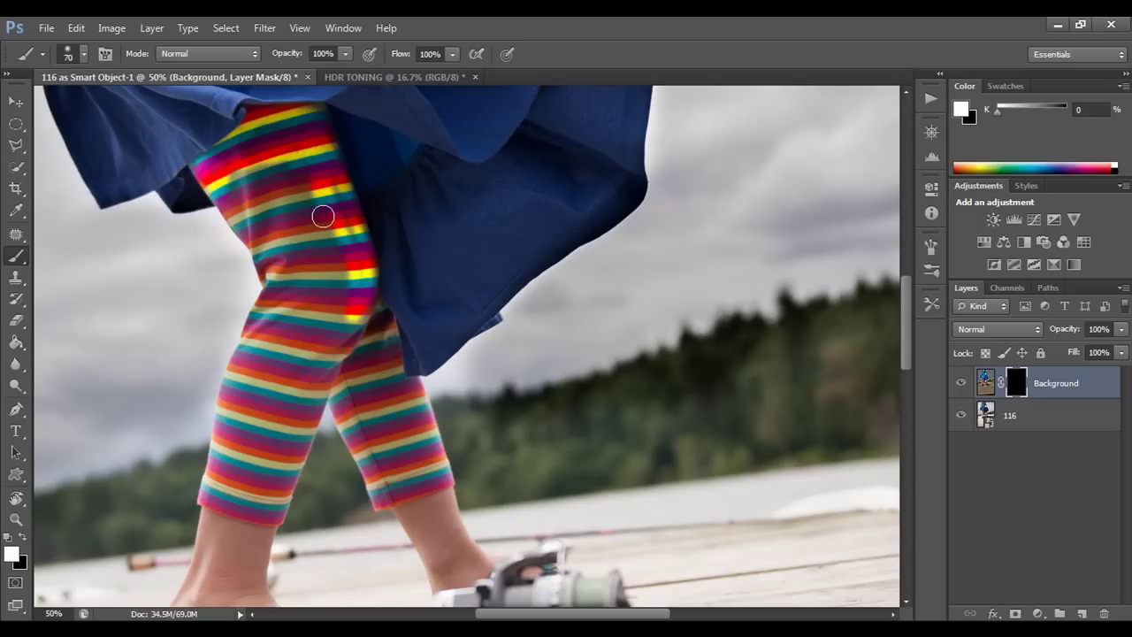
{"action": "mouse_move", "coordinate": [294, 170]}
{"action": "left_mouse_down"}
{"action": "mouse_move", "coordinate": [319, 237]}
{"action": "mouse_move", "coordinate": [267, 164]}
{"action": "mouse_move", "coordinate": [232, 194]}
{"action": "mouse_move", "coordinate": [270, 247]}
{"action": "mouse_move", "coordinate": [256, 148]}
{"action": "mouse_move", "coordinate": [296, 265]}
{"action": "mouse_move", "coordinate": [305, 179]}
{"action": "mouse_move", "coordinate": [332, 201]}
{"action": "mouse_move", "coordinate": [328, 159]}
{"action": "mouse_move", "coordinate": [344, 220]}
{"action": "mouse_move", "coordinate": [332, 283]}
{"action": "mouse_move", "coordinate": [331, 237]}
{"action": "mouse_move", "coordinate": [288, 188]}
{"action": "left_mouse_up"}
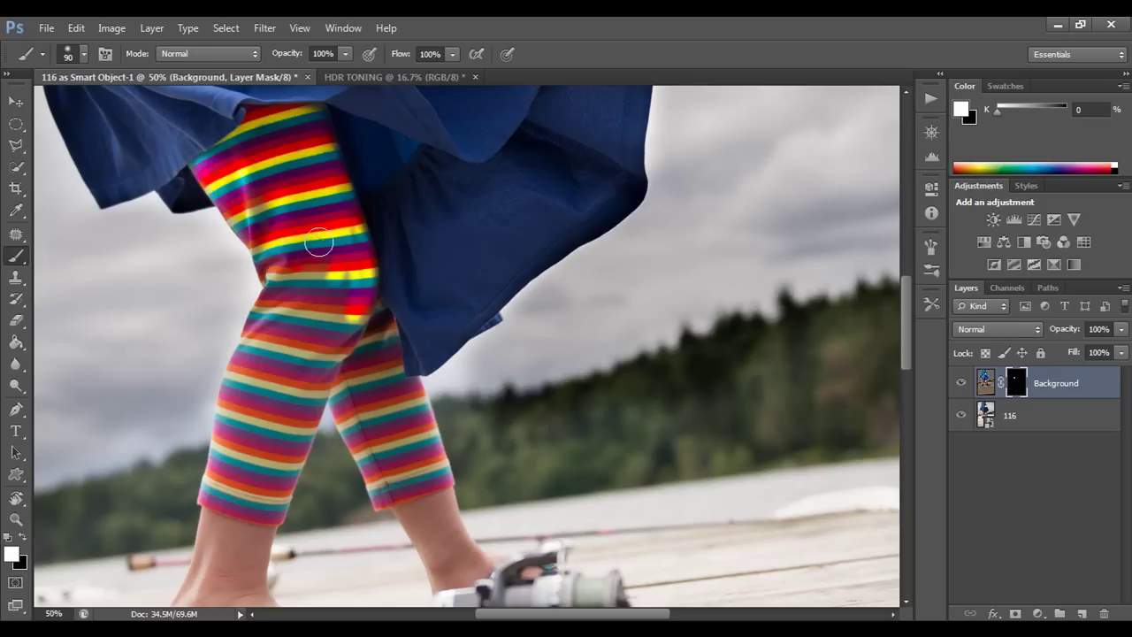
{"action": "mouse_move", "coordinate": [303, 321]}
{"action": "left_mouse_down"}
{"action": "mouse_move", "coordinate": [309, 280]}
{"action": "mouse_move", "coordinate": [309, 326]}
{"action": "mouse_move", "coordinate": [338, 262]}
{"action": "mouse_move", "coordinate": [344, 291]}
{"action": "left_mouse_up"}
{"action": "key", "text": "bracketright"}
{"action": "key", "text": "bracketright"}
{"action": "key", "text": "bracketright"}
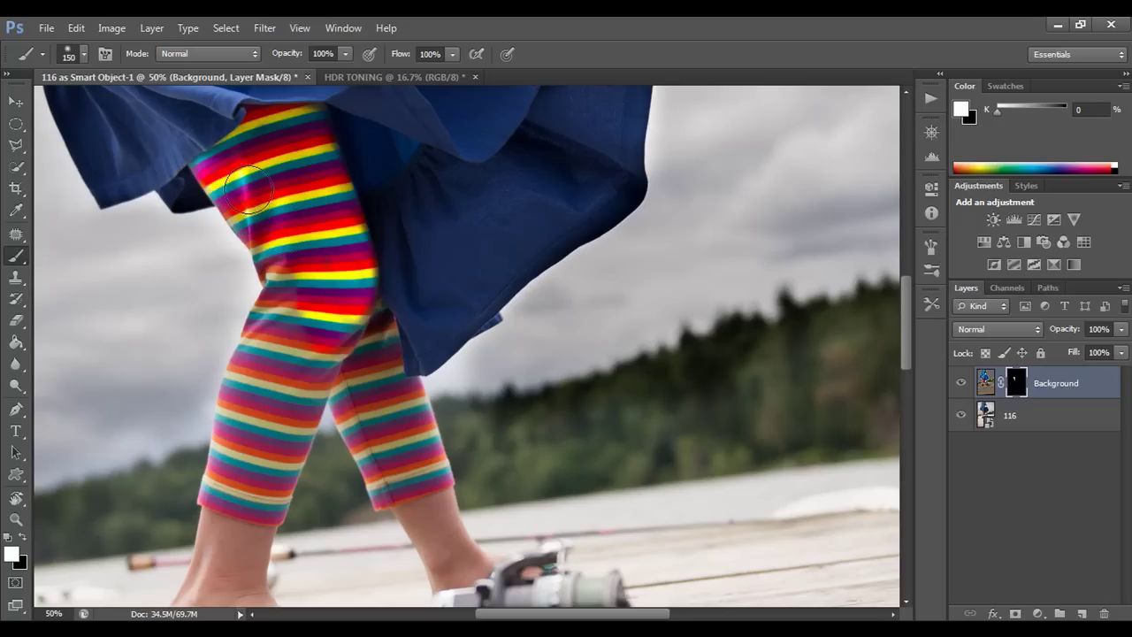
{"action": "mouse_move", "coordinate": [296, 305]}
{"action": "left_mouse_down"}
{"action": "mouse_move", "coordinate": [255, 444]}
{"action": "mouse_move", "coordinate": [281, 308]}
{"action": "mouse_move", "coordinate": [269, 242]}
{"action": "mouse_move", "coordinate": [300, 316]}
{"action": "mouse_move", "coordinate": [320, 329]}
{"action": "mouse_move", "coordinate": [336, 322]}
{"action": "mouse_move", "coordinate": [305, 374]}
{"action": "mouse_move", "coordinate": [340, 336]}
{"action": "mouse_move", "coordinate": [271, 502]}
{"action": "mouse_move", "coordinate": [222, 493]}
{"action": "mouse_move", "coordinate": [289, 269]}
{"action": "mouse_move", "coordinate": [382, 486]}
{"action": "mouse_move", "coordinate": [432, 467]}
{"action": "mouse_move", "coordinate": [378, 394]}
{"action": "mouse_move", "coordinate": [370, 329]}
{"action": "mouse_move", "coordinate": [417, 444]}
{"action": "mouse_move", "coordinate": [408, 392]}
{"action": "mouse_move", "coordinate": [434, 456]}
{"action": "mouse_move", "coordinate": [362, 389]}
{"action": "left_mouse_up"}
{"action": "mouse_move", "coordinate": [254, 175]}
{"action": "left_mouse_down"}
{"action": "mouse_move", "coordinate": [219, 165]}
{"action": "mouse_move", "coordinate": [255, 163]}
{"action": "mouse_move", "coordinate": [277, 184]}
{"action": "mouse_move", "coordinate": [310, 372]}
{"action": "left_mouse_up"}
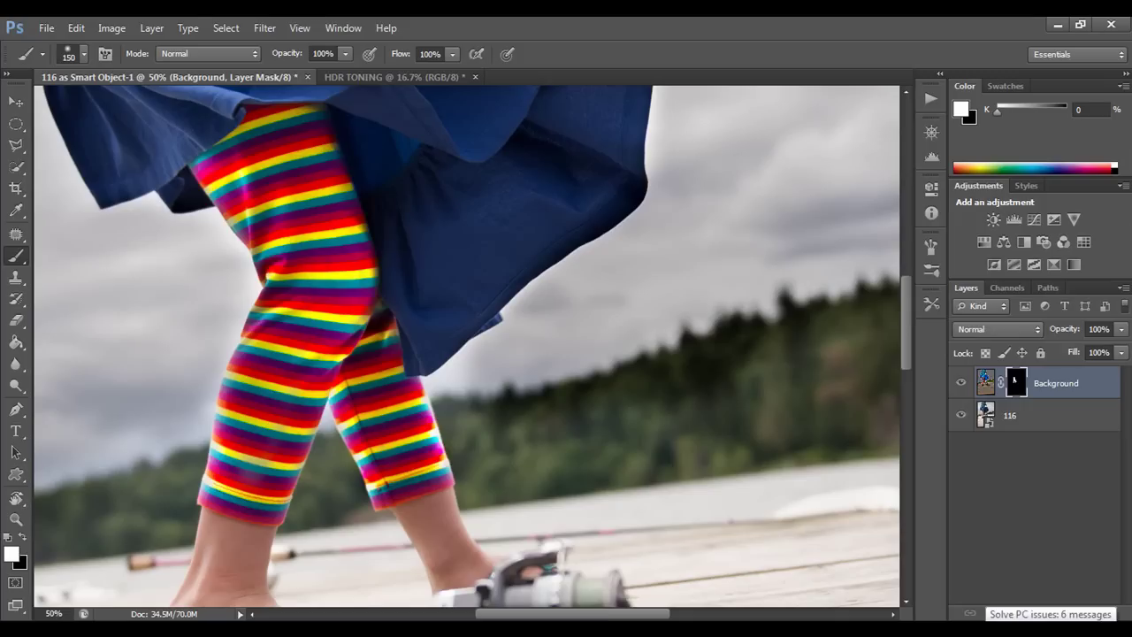
Show the mask as a red overlay, touch up the lower leggings, then paint black over the green patch.
{"action": "key", "text": "backslash"}
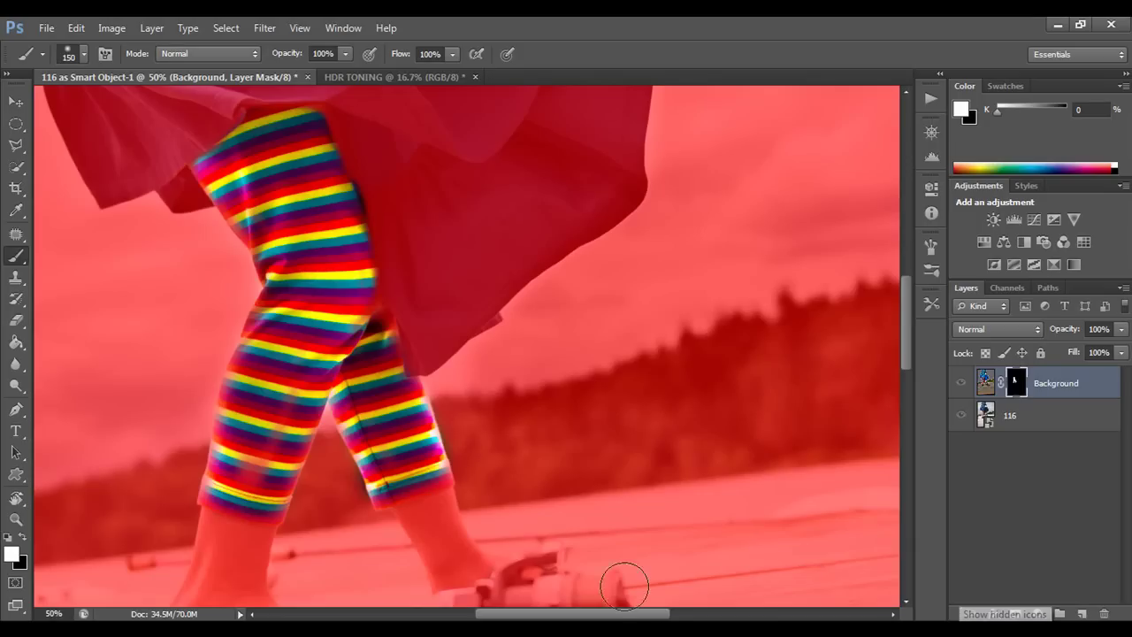
{"action": "mouse_move", "coordinate": [272, 424]}
{"action": "left_mouse_down"}
{"action": "mouse_move", "coordinate": [286, 391]}
{"action": "mouse_move", "coordinate": [263, 466]}
{"action": "mouse_move", "coordinate": [236, 478]}
{"action": "mouse_move", "coordinate": [242, 399]}
{"action": "mouse_move", "coordinate": [301, 262]}
{"action": "mouse_move", "coordinate": [220, 163]}
{"action": "mouse_move", "coordinate": [314, 228]}
{"action": "mouse_move", "coordinate": [363, 288]}
{"action": "mouse_move", "coordinate": [430, 466]}
{"action": "mouse_move", "coordinate": [400, 482]}
{"action": "mouse_move", "coordinate": [422, 471]}
{"action": "mouse_move", "coordinate": [410, 458]}
{"action": "mouse_move", "coordinate": [639, 482]}
{"action": "left_mouse_up"}
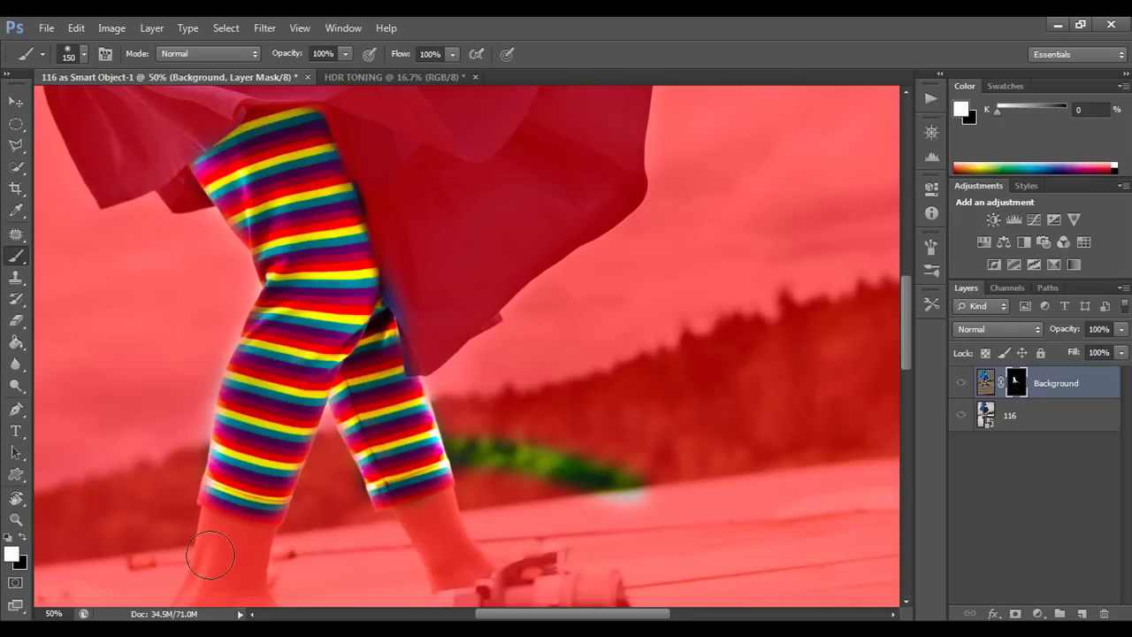
{"action": "left_click", "coordinate": [23, 537]}
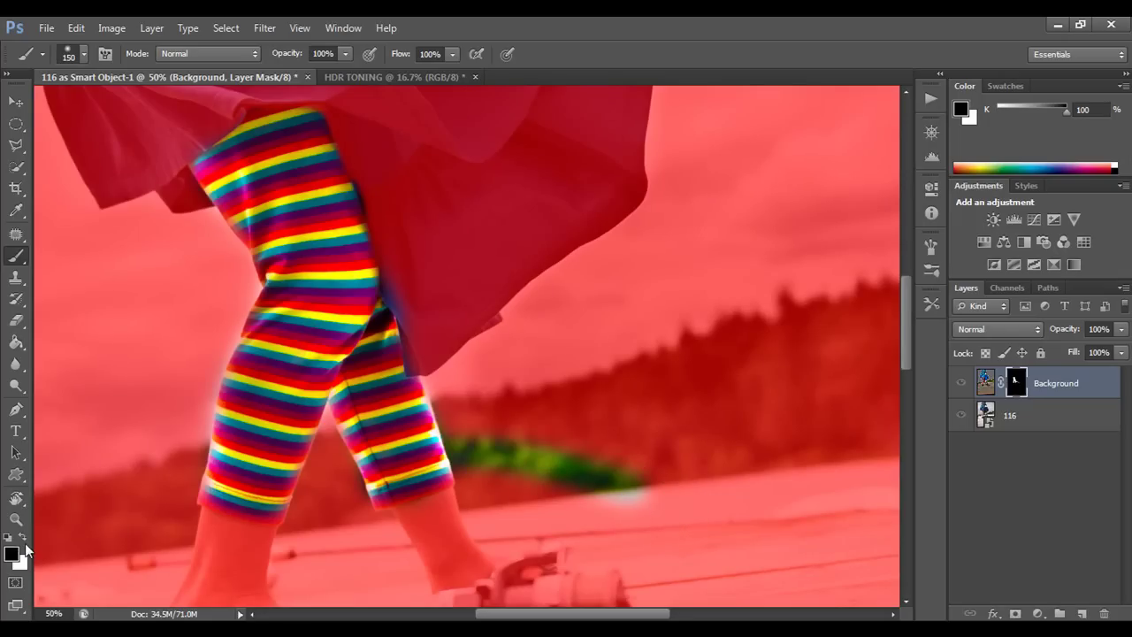
{"action": "mouse_move", "coordinate": [613, 480]}
{"action": "left_mouse_down"}
{"action": "mouse_move", "coordinate": [584, 493]}
{"action": "mouse_move", "coordinate": [584, 468]}
{"action": "mouse_move", "coordinate": [557, 479]}
{"action": "mouse_move", "coordinate": [540, 438]}
{"action": "mouse_move", "coordinate": [587, 446]}
{"action": "mouse_move", "coordinate": [532, 490]}
{"action": "mouse_move", "coordinate": [497, 447]}
{"action": "mouse_move", "coordinate": [527, 454]}
{"action": "mouse_move", "coordinate": [497, 465]}
{"action": "mouse_move", "coordinate": [482, 442]}
{"action": "left_mouse_up"}
{"action": "key", "text": "bracketleft"}
{"action": "key", "text": "bracketleft"}
{"action": "key", "text": "bracketleft"}
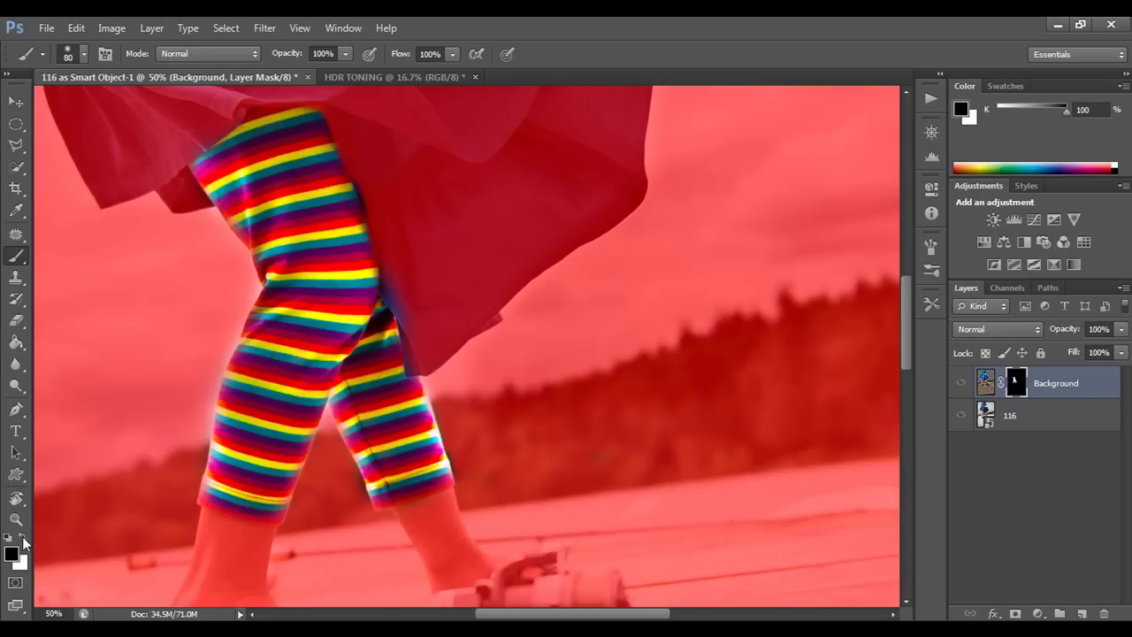
Reveal stripes along both legs' lower edges in white with a 90 brush, then zoom out.
{"action": "left_click", "coordinate": [22, 539]}
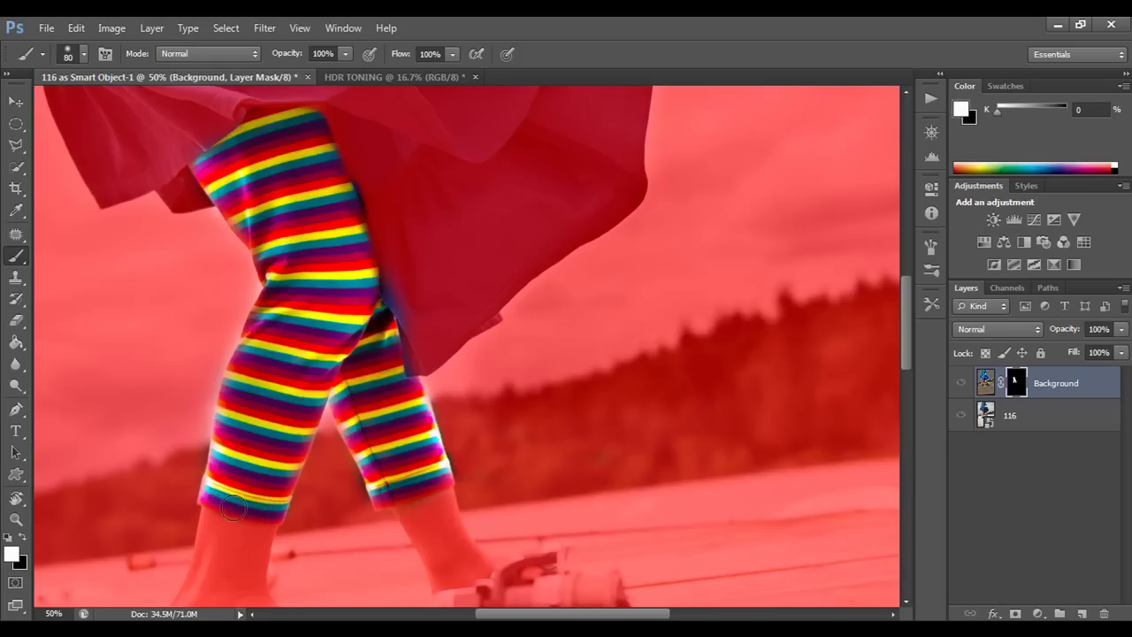
{"action": "left_click_drag", "start_coordinate": [210, 497], "coordinate": [221, 456]}
{"action": "mouse_move", "coordinate": [395, 434]}
{"action": "left_mouse_down"}
{"action": "mouse_move", "coordinate": [414, 402]}
{"action": "mouse_move", "coordinate": [444, 462]}
{"action": "left_mouse_up"}
{"action": "key", "text": "ctrl+minus"}
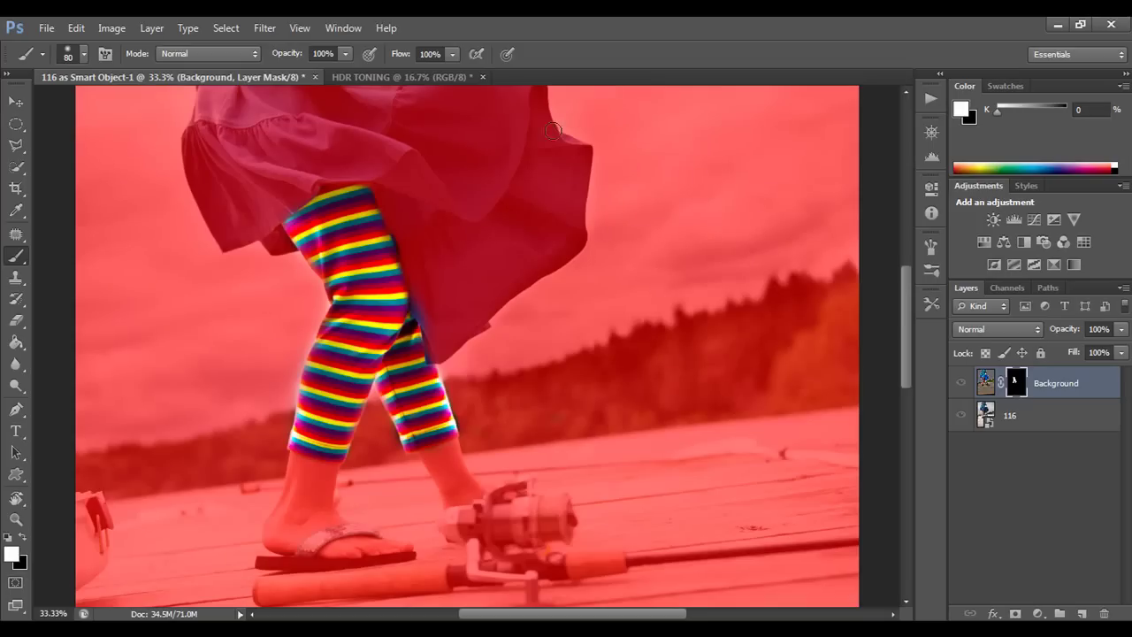
Paint white over the blue skirt from the waistband down with a large brush.
{"action": "key", "text": "bracketright"}
{"action": "key", "text": "bracketright"}
{"action": "key", "text": "bracketright"}
{"action": "key", "text": "bracketright"}
{"action": "key", "text": "bracketright"}
{"action": "mouse_move", "coordinate": [404, 182]}
{"action": "left_mouse_down"}
{"action": "mouse_move", "coordinate": [404, 239]}
{"action": "mouse_move", "coordinate": [442, 323]}
{"action": "mouse_move", "coordinate": [492, 280]}
{"action": "mouse_move", "coordinate": [510, 152]}
{"action": "mouse_move", "coordinate": [427, 253]}
{"action": "mouse_move", "coordinate": [458, 194]}
{"action": "mouse_move", "coordinate": [457, 255]}
{"action": "mouse_move", "coordinate": [462, 221]}
{"action": "mouse_move", "coordinate": [486, 203]}
{"action": "mouse_move", "coordinate": [421, 263]}
{"action": "mouse_move", "coordinate": [513, 211]}
{"action": "mouse_move", "coordinate": [455, 298]}
{"action": "mouse_move", "coordinate": [492, 183]}
{"action": "mouse_move", "coordinate": [447, 168]}
{"action": "left_mouse_up"}
{"action": "scroll", "coordinate": [419, 222], "scroll_direction": "up", "scroll_amount": 3}
{"action": "mouse_move", "coordinate": [419, 222]}
{"action": "left_mouse_down"}
{"action": "mouse_move", "coordinate": [289, 255]}
{"action": "mouse_move", "coordinate": [253, 198]}
{"action": "mouse_move", "coordinate": [373, 191]}
{"action": "mouse_move", "coordinate": [251, 187]}
{"action": "mouse_move", "coordinate": [262, 207]}
{"action": "mouse_move", "coordinate": [240, 172]}
{"action": "mouse_move", "coordinate": [374, 190]}
{"action": "mouse_move", "coordinate": [456, 175]}
{"action": "mouse_move", "coordinate": [413, 258]}
{"action": "mouse_move", "coordinate": [425, 246]}
{"action": "mouse_move", "coordinate": [410, 202]}
{"action": "mouse_move", "coordinate": [391, 222]}
{"action": "mouse_move", "coordinate": [439, 197]}
{"action": "mouse_move", "coordinate": [427, 261]}
{"action": "mouse_move", "coordinate": [485, 188]}
{"action": "mouse_move", "coordinate": [479, 230]}
{"action": "mouse_move", "coordinate": [451, 265]}
{"action": "mouse_move", "coordinate": [497, 190]}
{"action": "mouse_move", "coordinate": [539, 288]}
{"action": "mouse_move", "coordinate": [516, 342]}
{"action": "mouse_move", "coordinate": [565, 261]}
{"action": "mouse_move", "coordinate": [496, 183]}
{"action": "mouse_move", "coordinate": [554, 236]}
{"action": "mouse_move", "coordinate": [559, 257]}
{"action": "mouse_move", "coordinate": [544, 234]}
{"action": "mouse_move", "coordinate": [529, 259]}
{"action": "mouse_move", "coordinate": [482, 223]}
{"action": "mouse_move", "coordinate": [459, 244]}
{"action": "mouse_move", "coordinate": [472, 202]}
{"action": "mouse_move", "coordinate": [296, 228]}
{"action": "mouse_move", "coordinate": [276, 217]}
{"action": "mouse_move", "coordinate": [390, 247]}
{"action": "mouse_move", "coordinate": [395, 263]}
{"action": "mouse_move", "coordinate": [392, 285]}
{"action": "mouse_move", "coordinate": [355, 255]}
{"action": "mouse_move", "coordinate": [281, 283]}
{"action": "mouse_move", "coordinate": [252, 279]}
{"action": "mouse_move", "coordinate": [224, 170]}
{"action": "mouse_move", "coordinate": [224, 258]}
{"action": "mouse_move", "coordinate": [280, 305]}
{"action": "left_mouse_up"}
Clean the red fringe along the skirt's right edge and hem at 50% with a 125 brush.
{"action": "key", "text": "bracketleft"}
{"action": "key", "text": "bracketleft"}
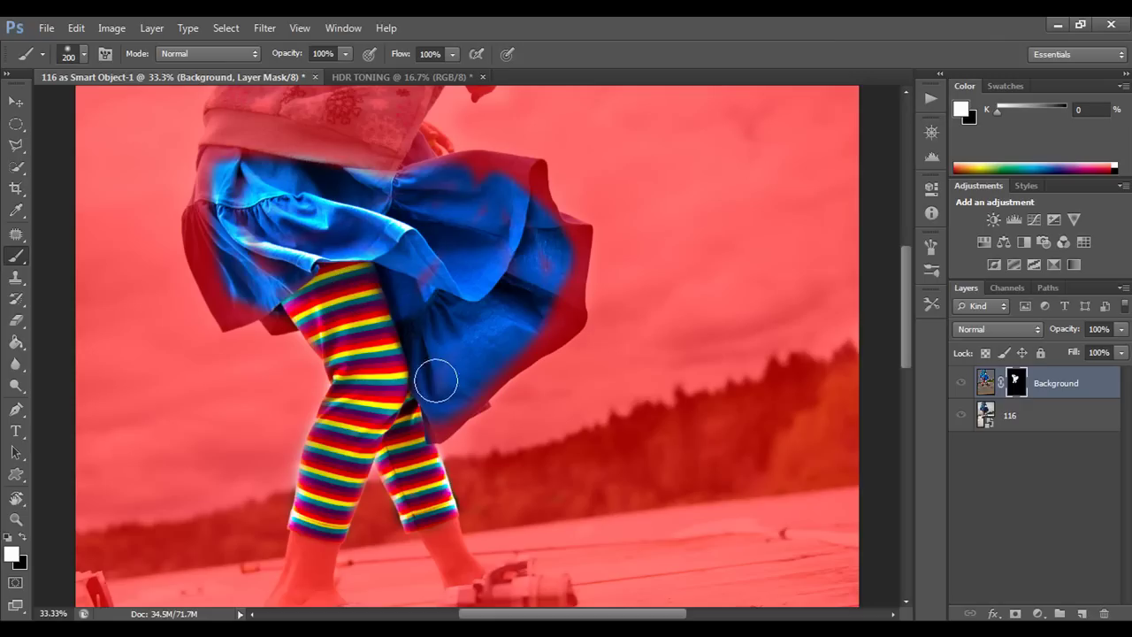
{"action": "left_click_drag", "start_coordinate": [552, 317], "coordinate": [566, 239]}
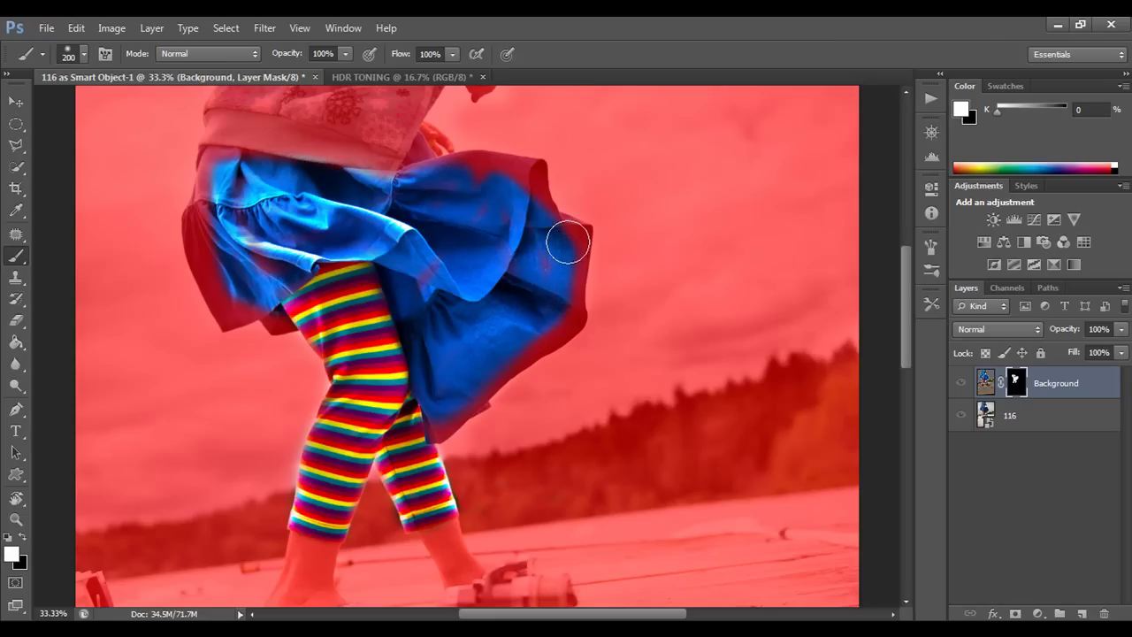
{"action": "key", "text": "bracketleft"}
{"action": "key", "text": "bracketleft"}
{"action": "key", "text": "bracketleft"}
{"action": "key", "text": "ctrl+plus"}
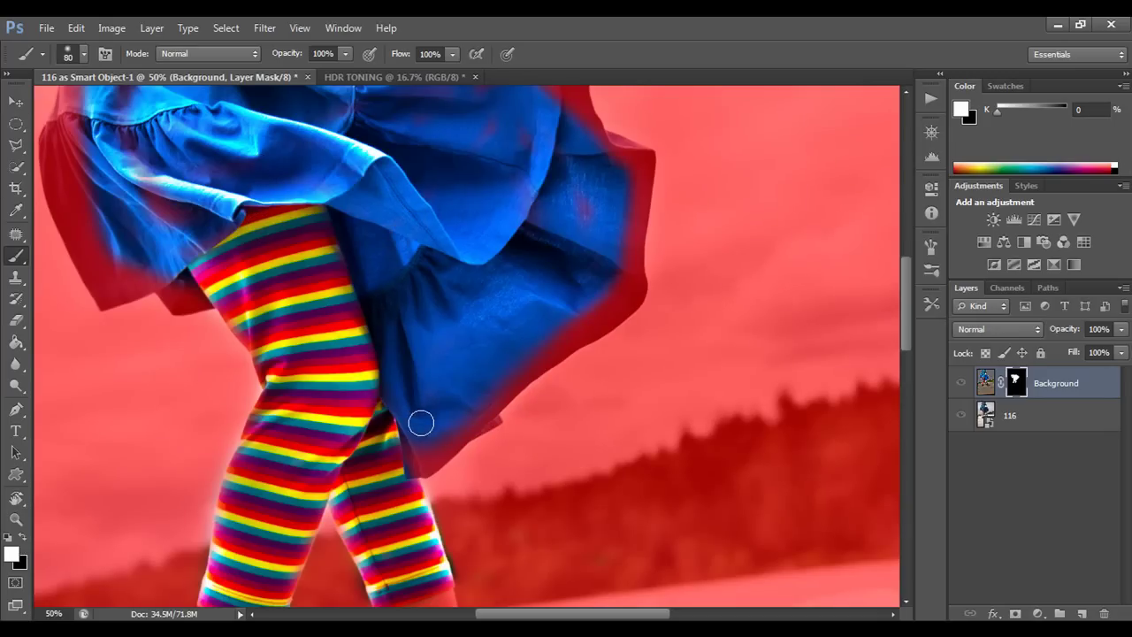
{"action": "left_click_drag", "start_coordinate": [415, 462], "coordinate": [477, 413]}
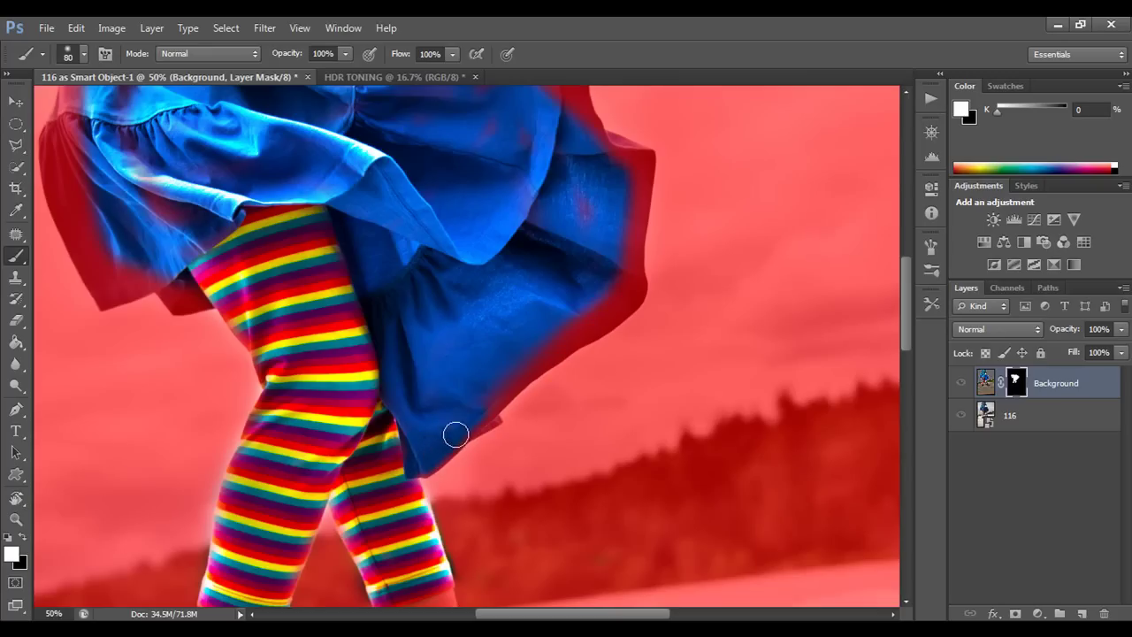
{"action": "mouse_move", "coordinate": [600, 301]}
{"action": "left_mouse_down"}
{"action": "mouse_move", "coordinate": [492, 400]}
{"action": "mouse_move", "coordinate": [621, 307]}
{"action": "mouse_move", "coordinate": [625, 299]}
{"action": "mouse_move", "coordinate": [552, 332]}
{"action": "mouse_move", "coordinate": [494, 403]}
{"action": "left_mouse_up"}
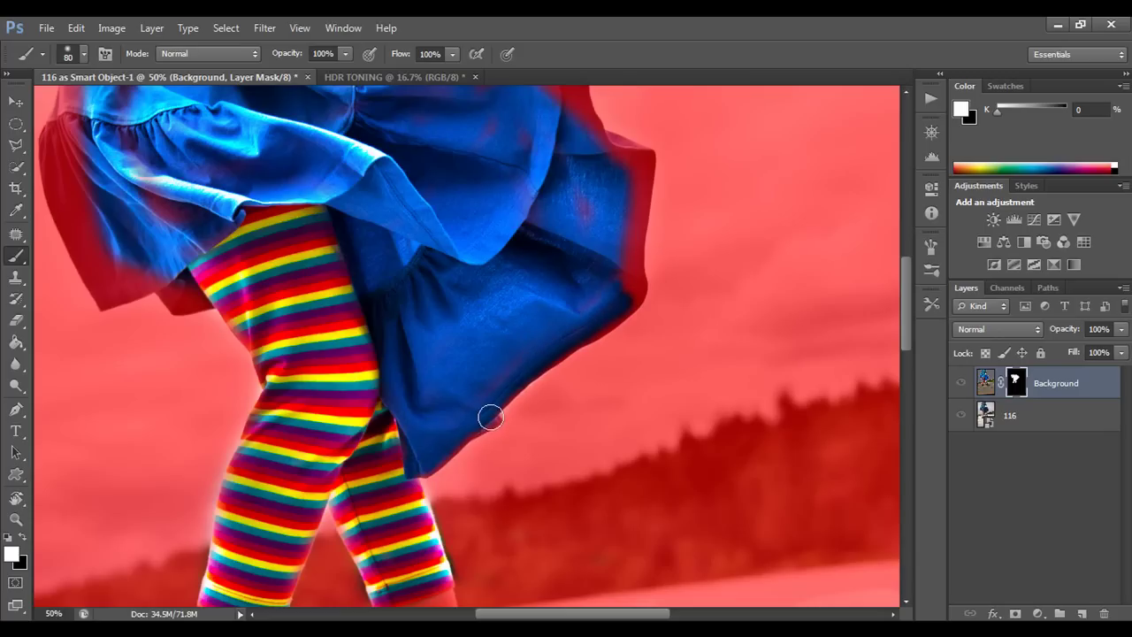
{"action": "scroll", "coordinate": [414, 463], "scroll_direction": "up", "scroll_amount": 4}
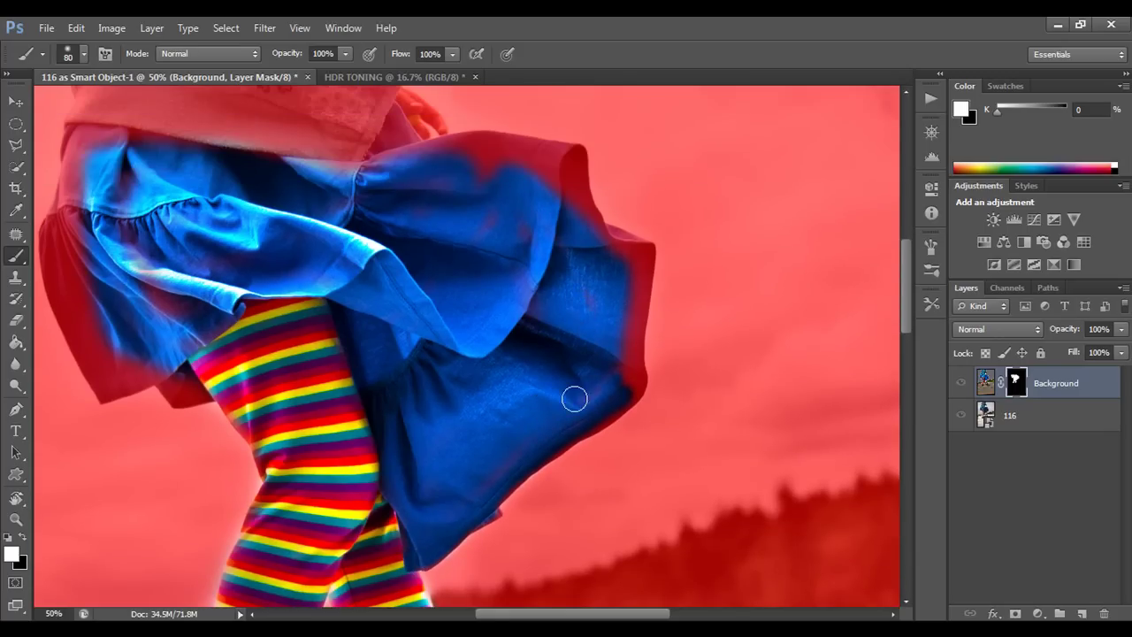
{"action": "mouse_move", "coordinate": [618, 282]}
{"action": "left_mouse_down"}
{"action": "mouse_move", "coordinate": [630, 394]}
{"action": "mouse_move", "coordinate": [645, 251]}
{"action": "mouse_move", "coordinate": [639, 385]}
{"action": "mouse_move", "coordinate": [601, 411]}
{"action": "left_mouse_up"}
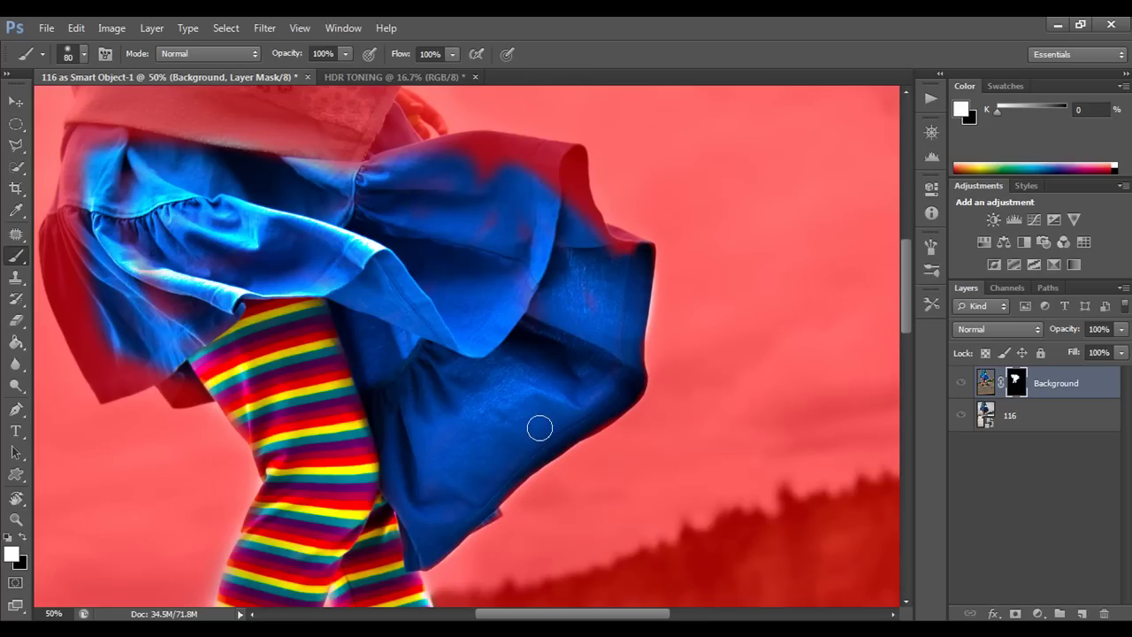
{"action": "scroll", "coordinate": [560, 331], "scroll_direction": "up", "scroll_amount": 2}
Reveal the skirt's upper-right corner, trace its lower-left edge, and touch up the waistband edge in black.
{"action": "mouse_move", "coordinate": [597, 366]}
{"action": "left_mouse_down"}
{"action": "mouse_move", "coordinate": [604, 335]}
{"action": "mouse_move", "coordinate": [630, 352]}
{"action": "mouse_move", "coordinate": [587, 324]}
{"action": "mouse_move", "coordinate": [575, 260]}
{"action": "mouse_move", "coordinate": [592, 328]}
{"action": "mouse_move", "coordinate": [563, 260]}
{"action": "mouse_move", "coordinate": [550, 293]}
{"action": "mouse_move", "coordinate": [570, 309]}
{"action": "mouse_move", "coordinate": [563, 295]}
{"action": "mouse_move", "coordinate": [504, 337]}
{"action": "mouse_move", "coordinate": [462, 315]}
{"action": "mouse_move", "coordinate": [464, 275]}
{"action": "mouse_move", "coordinate": [532, 264]}
{"action": "mouse_move", "coordinate": [469, 278]}
{"action": "mouse_move", "coordinate": [434, 256]}
{"action": "mouse_move", "coordinate": [540, 257]}
{"action": "mouse_move", "coordinate": [480, 248]}
{"action": "mouse_move", "coordinate": [463, 258]}
{"action": "mouse_move", "coordinate": [479, 283]}
{"action": "mouse_move", "coordinate": [427, 289]}
{"action": "mouse_move", "coordinate": [408, 262]}
{"action": "mouse_move", "coordinate": [371, 275]}
{"action": "mouse_move", "coordinate": [459, 254]}
{"action": "mouse_move", "coordinate": [537, 268]}
{"action": "mouse_move", "coordinate": [583, 349]}
{"action": "mouse_move", "coordinate": [530, 346]}
{"action": "left_mouse_up"}
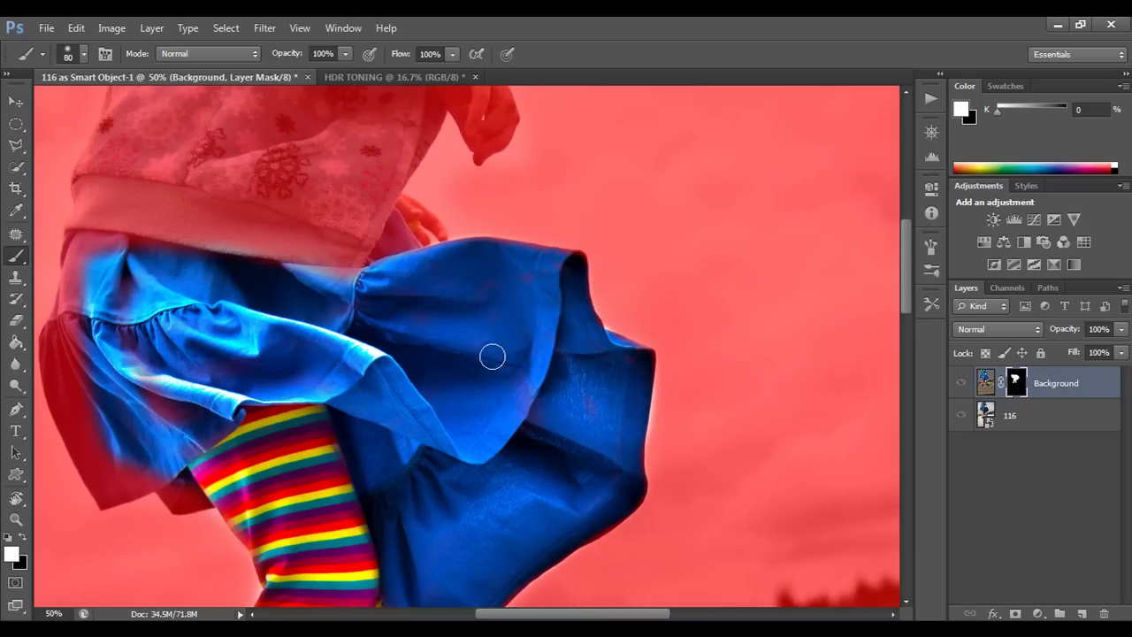
{"action": "mouse_move", "coordinate": [163, 395]}
{"action": "left_mouse_down"}
{"action": "mouse_move", "coordinate": [134, 383]}
{"action": "mouse_move", "coordinate": [175, 437]}
{"action": "mouse_move", "coordinate": [179, 502]}
{"action": "mouse_move", "coordinate": [165, 483]}
{"action": "mouse_move", "coordinate": [187, 504]}
{"action": "mouse_move", "coordinate": [182, 477]}
{"action": "mouse_move", "coordinate": [186, 492]}
{"action": "mouse_move", "coordinate": [176, 477]}
{"action": "mouse_move", "coordinate": [155, 478]}
{"action": "mouse_move", "coordinate": [105, 502]}
{"action": "mouse_move", "coordinate": [165, 484]}
{"action": "mouse_move", "coordinate": [128, 474]}
{"action": "mouse_move", "coordinate": [86, 376]}
{"action": "mouse_move", "coordinate": [86, 292]}
{"action": "mouse_move", "coordinate": [103, 247]}
{"action": "mouse_move", "coordinate": [120, 249]}
{"action": "mouse_move", "coordinate": [74, 241]}
{"action": "mouse_move", "coordinate": [71, 294]}
{"action": "mouse_move", "coordinate": [82, 260]}
{"action": "mouse_move", "coordinate": [52, 356]}
{"action": "mouse_move", "coordinate": [104, 495]}
{"action": "mouse_move", "coordinate": [120, 480]}
{"action": "mouse_move", "coordinate": [58, 357]}
{"action": "mouse_move", "coordinate": [106, 478]}
{"action": "left_mouse_up"}
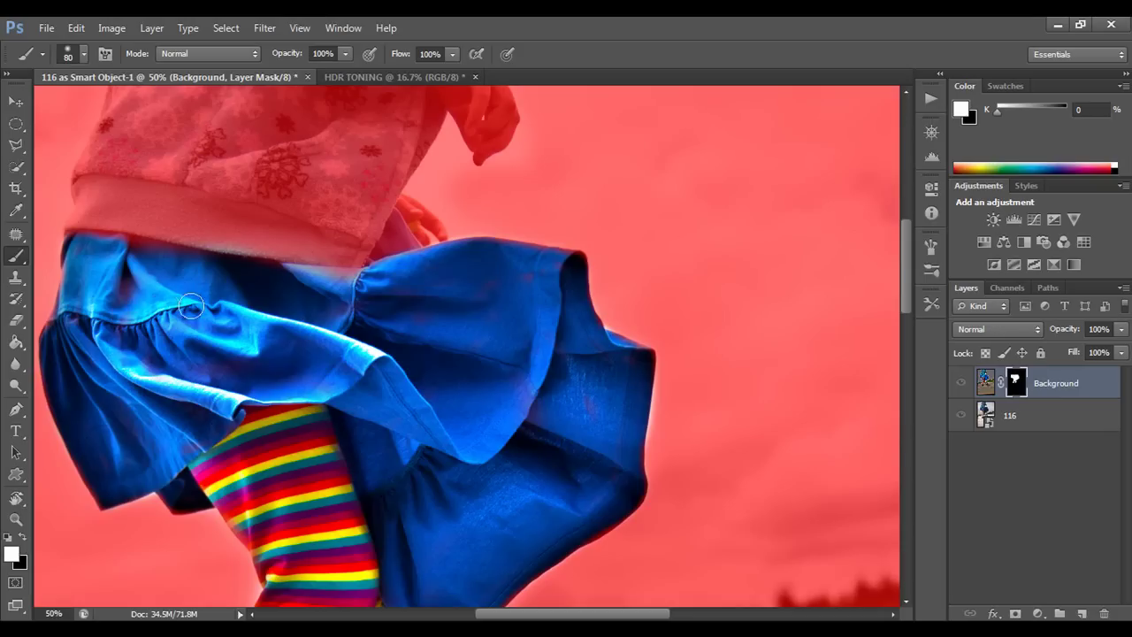
{"action": "key", "text": "x"}
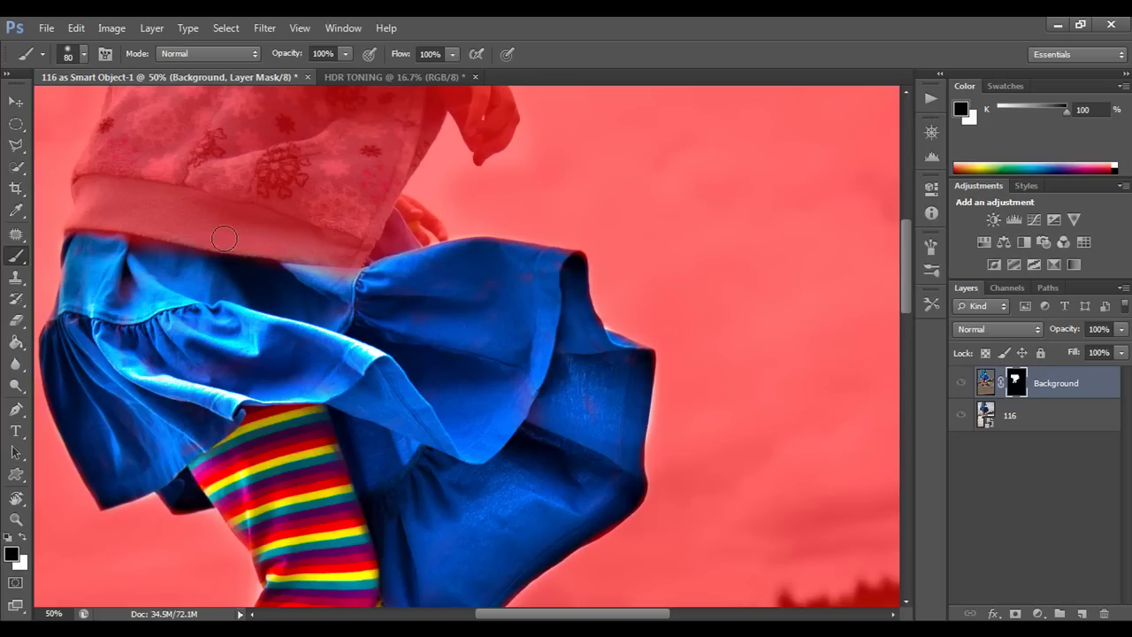
{"action": "key", "text": "x"}
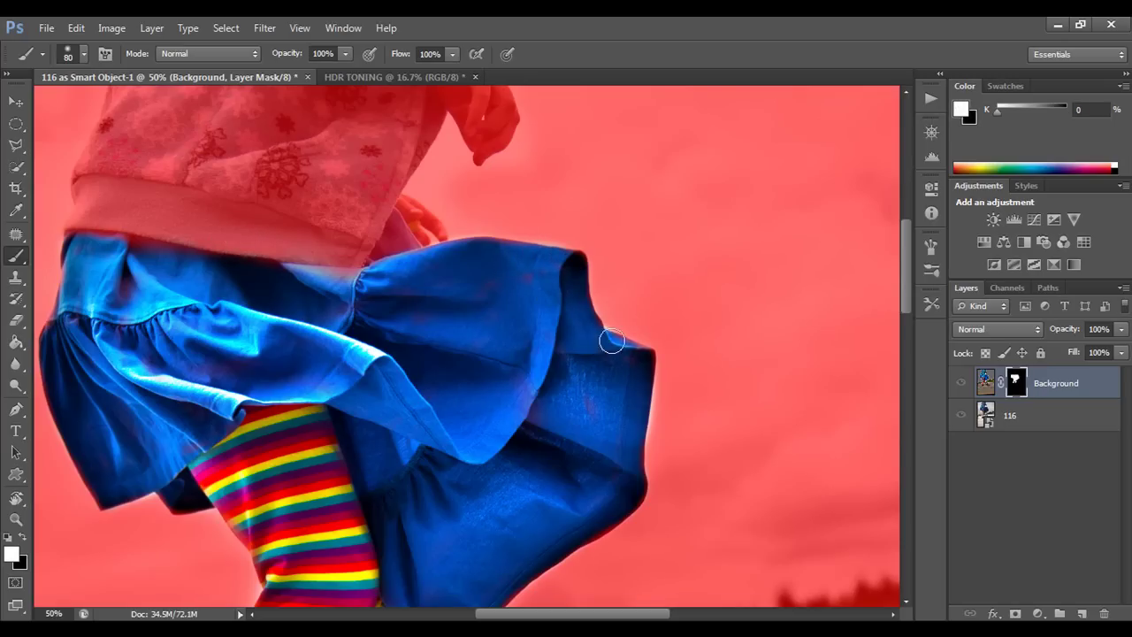
{"action": "scroll", "coordinate": [539, 376], "scroll_direction": "down", "scroll_amount": 2}
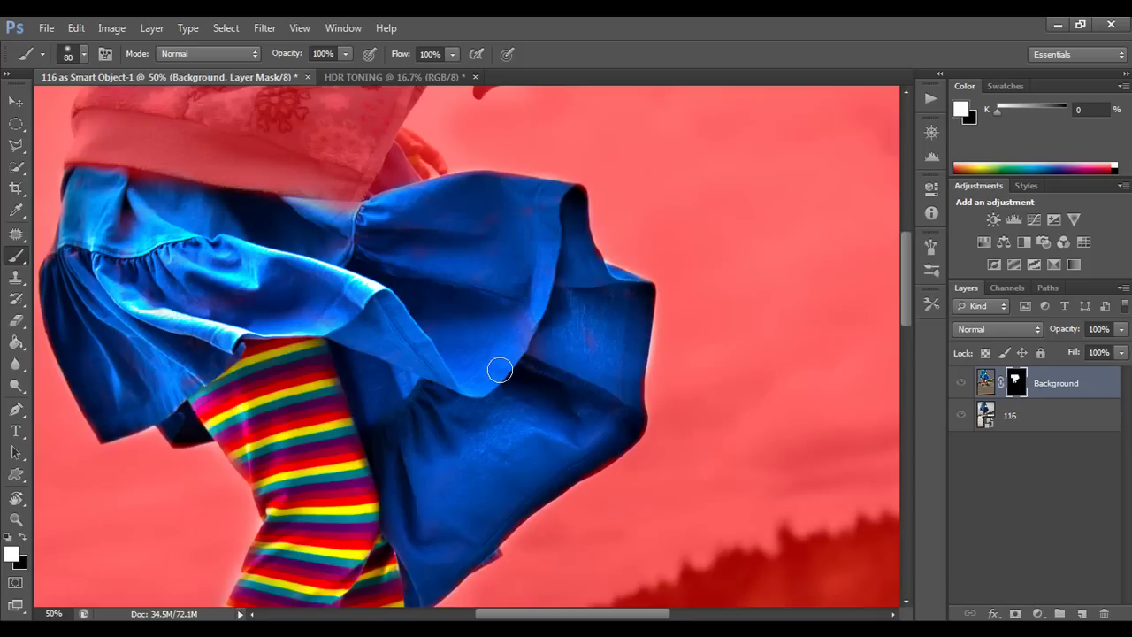
{"action": "scroll", "coordinate": [500, 369], "scroll_direction": "down", "scroll_amount": 10}
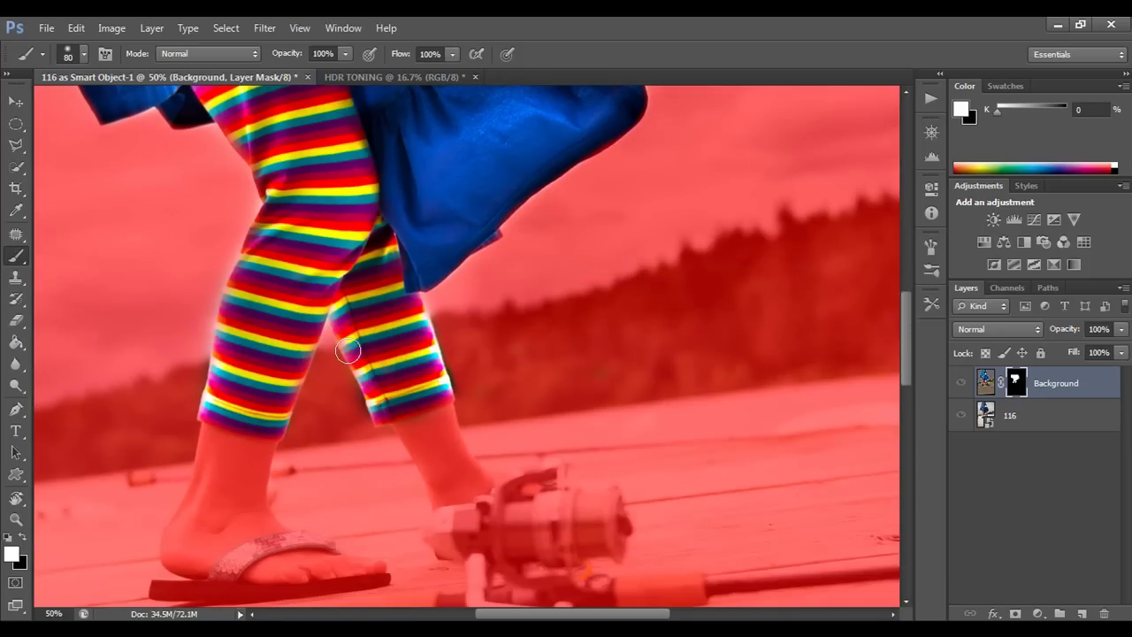
Paint white over the rod handle, its cork grip and the flip-flop strap's sequins, shrinking the brush.
{"action": "scroll", "coordinate": [412, 434], "scroll_direction": "down", "scroll_amount": 4}
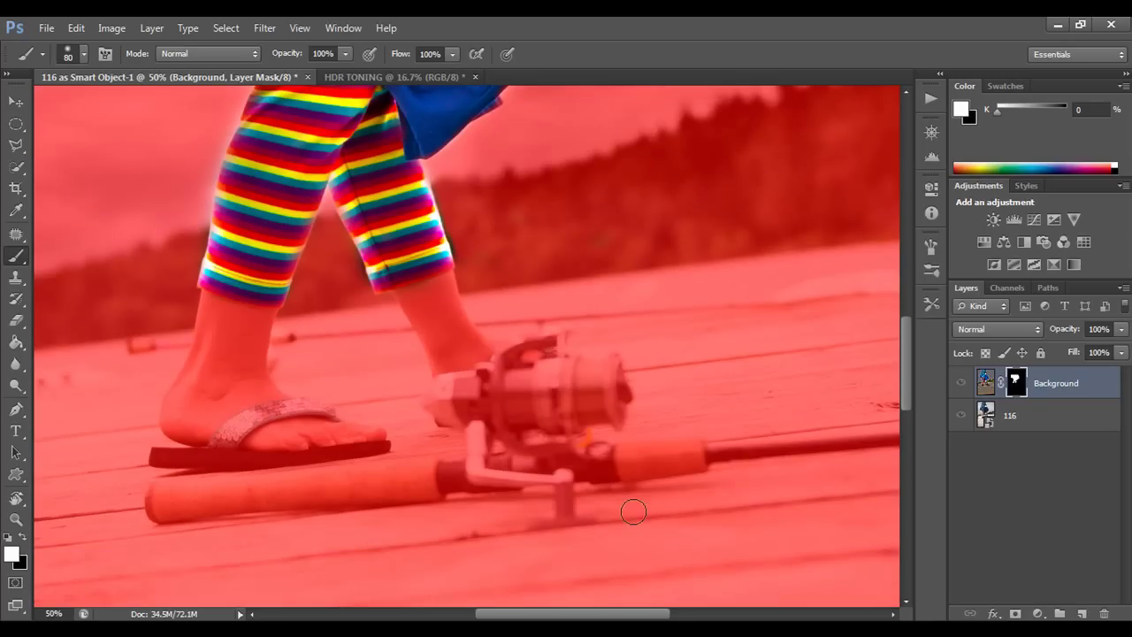
{"action": "mouse_move", "coordinate": [635, 469]}
{"action": "left_mouse_down"}
{"action": "mouse_move", "coordinate": [691, 467]}
{"action": "mouse_move", "coordinate": [698, 451]}
{"action": "mouse_move", "coordinate": [625, 452]}
{"action": "mouse_move", "coordinate": [696, 455]}
{"action": "mouse_move", "coordinate": [696, 466]}
{"action": "mouse_move", "coordinate": [620, 461]}
{"action": "mouse_move", "coordinate": [629, 476]}
{"action": "mouse_move", "coordinate": [695, 461]}
{"action": "left_mouse_up"}
{"action": "mouse_move", "coordinate": [415, 484]}
{"action": "left_mouse_down"}
{"action": "mouse_move", "coordinate": [407, 473]}
{"action": "mouse_move", "coordinate": [421, 466]}
{"action": "mouse_move", "coordinate": [170, 501]}
{"action": "mouse_move", "coordinate": [433, 491]}
{"action": "mouse_move", "coordinate": [433, 463]}
{"action": "mouse_move", "coordinate": [433, 491]}
{"action": "mouse_move", "coordinate": [402, 482]}
{"action": "mouse_move", "coordinate": [236, 494]}
{"action": "mouse_move", "coordinate": [277, 476]}
{"action": "mouse_move", "coordinate": [234, 476]}
{"action": "mouse_move", "coordinate": [160, 492]}
{"action": "mouse_move", "coordinate": [156, 512]}
{"action": "mouse_move", "coordinate": [181, 515]}
{"action": "mouse_move", "coordinate": [221, 500]}
{"action": "mouse_move", "coordinate": [187, 497]}
{"action": "mouse_move", "coordinate": [255, 482]}
{"action": "mouse_move", "coordinate": [340, 489]}
{"action": "mouse_move", "coordinate": [419, 475]}
{"action": "left_mouse_up"}
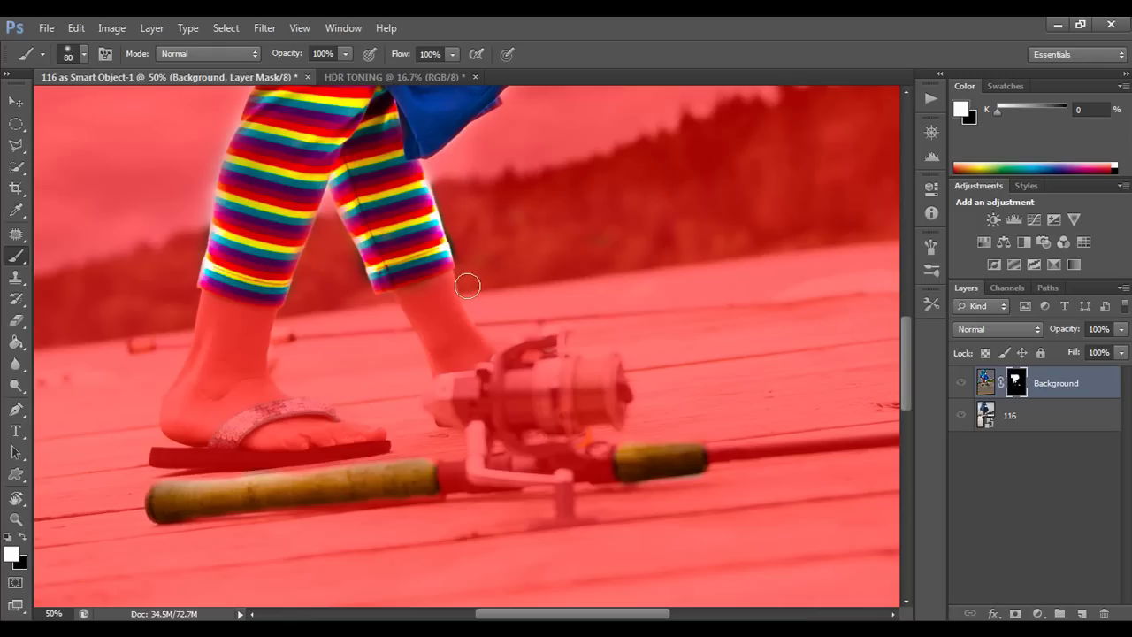
{"action": "mouse_move", "coordinate": [217, 437]}
{"action": "left_mouse_down"}
{"action": "mouse_move", "coordinate": [259, 414]}
{"action": "mouse_move", "coordinate": [318, 406]}
{"action": "left_mouse_up"}
{"action": "key", "text": "bracketleft"}
{"action": "key", "text": "bracketleft"}
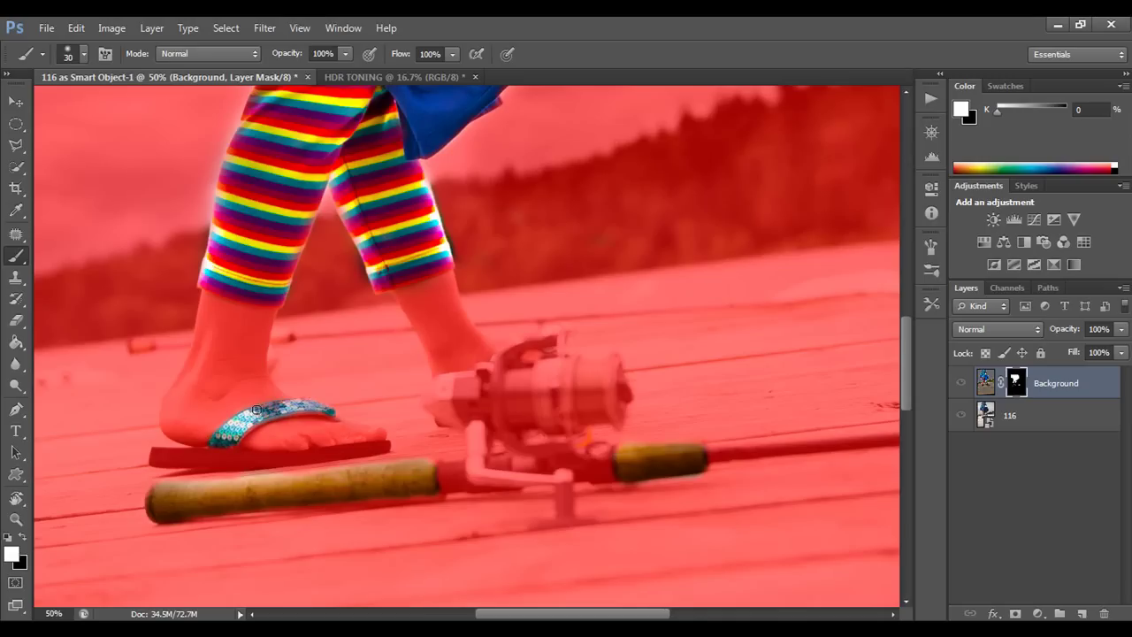
{"action": "key", "text": "ctrl+minus"}
{"action": "key", "text": "ctrl+minus"}
{"action": "key", "text": "ctrl+minus"}
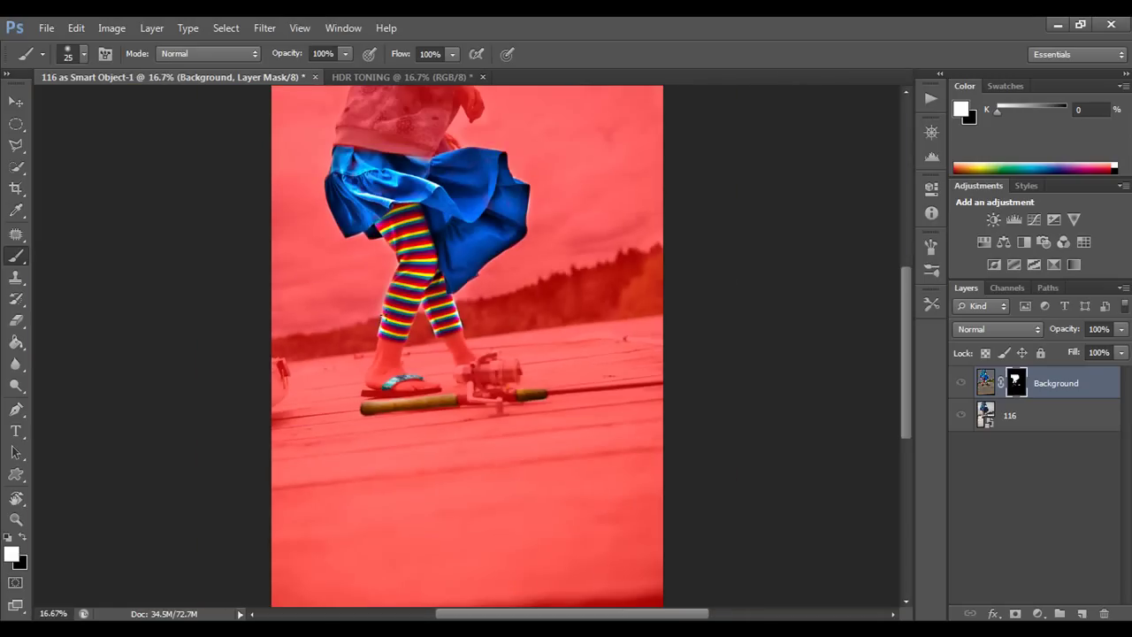
{"action": "key", "text": "backslash"}
{"action": "key", "text": "backslash"}
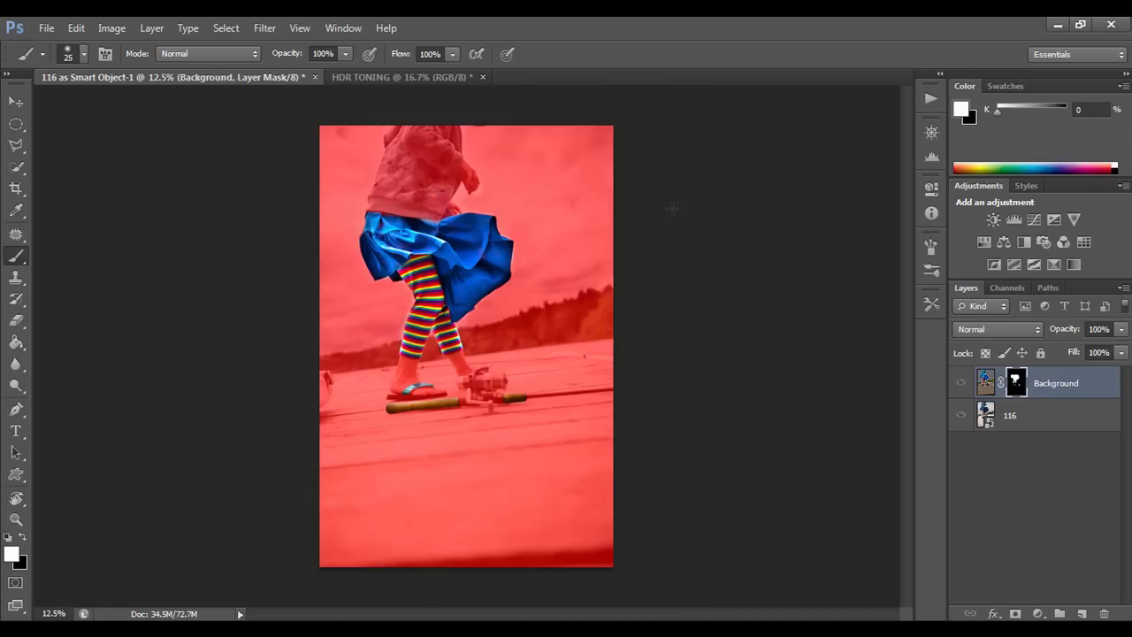
{"action": "key", "text": "ctrl+plus"}
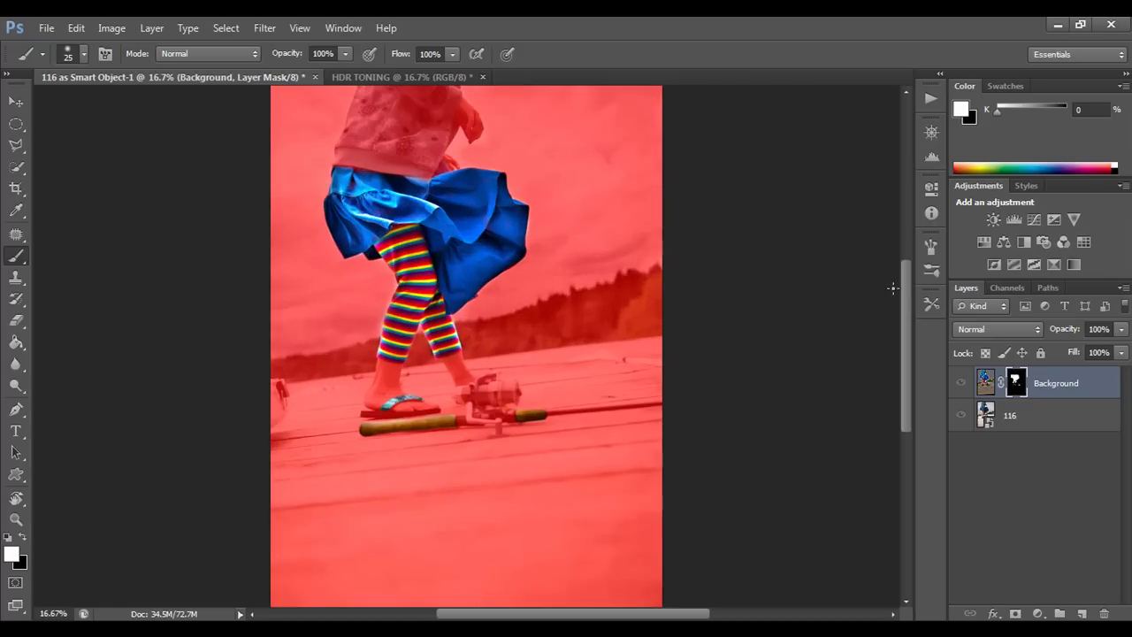
{"action": "scroll", "coordinate": [902, 287], "scroll_direction": "up", "scroll_amount": 2}
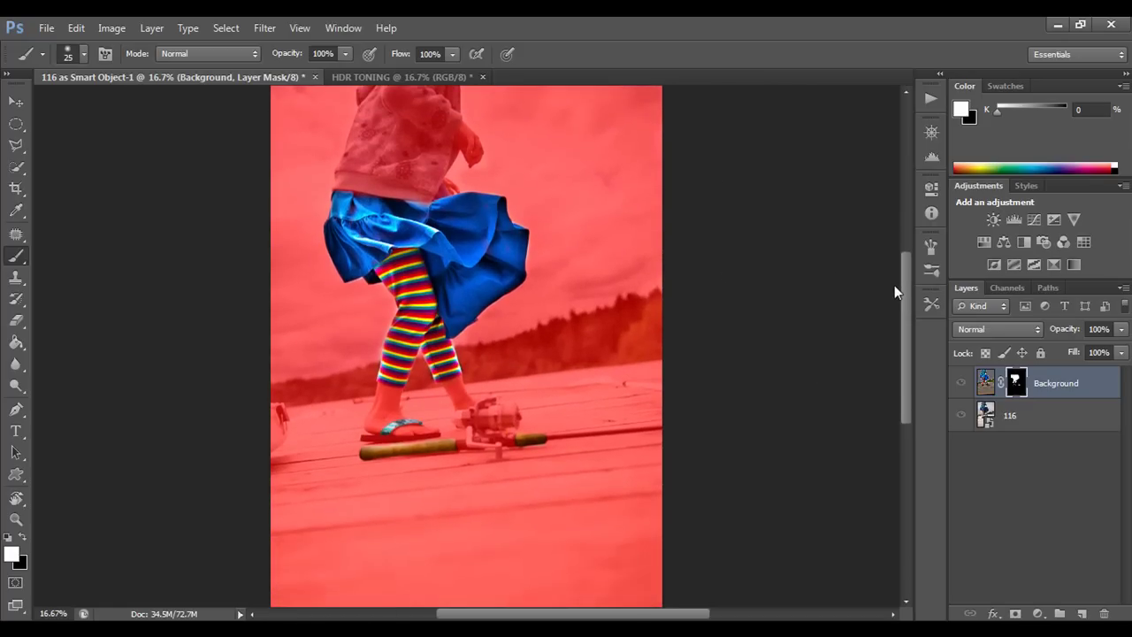
{"action": "scroll", "coordinate": [894, 284], "scroll_direction": "up", "scroll_amount": 2}
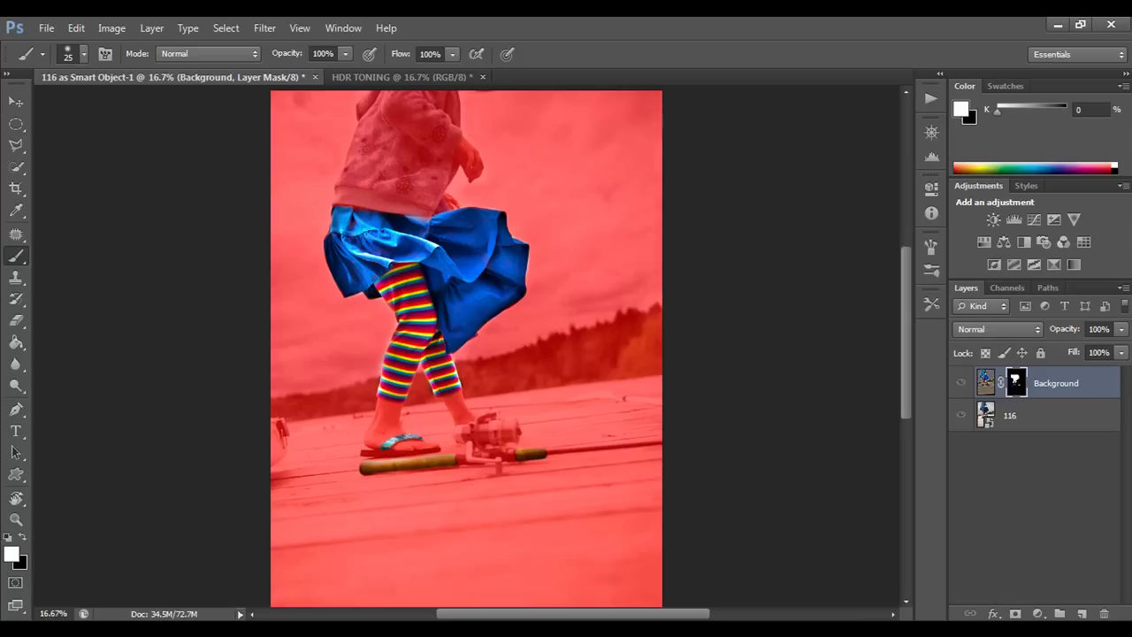
Hide the red mask overlay and toggle layer visibility off and on to compare with the original.
{"action": "key", "text": "backslash"}
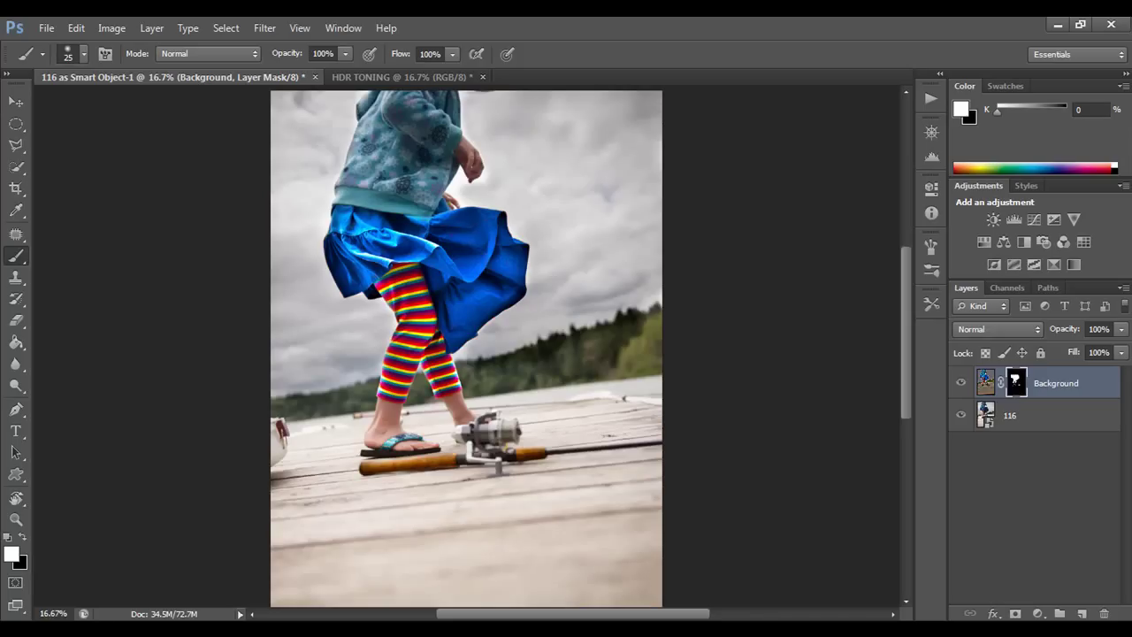
{"action": "left_click", "coordinate": [961, 383]}
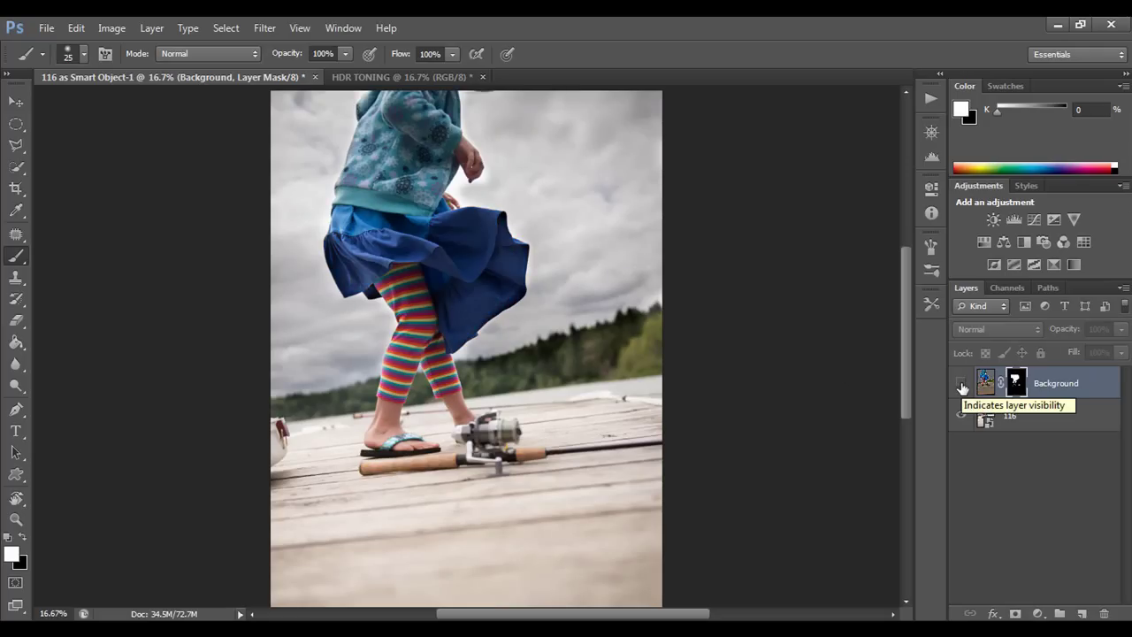
{"action": "left_click", "coordinate": [961, 383]}
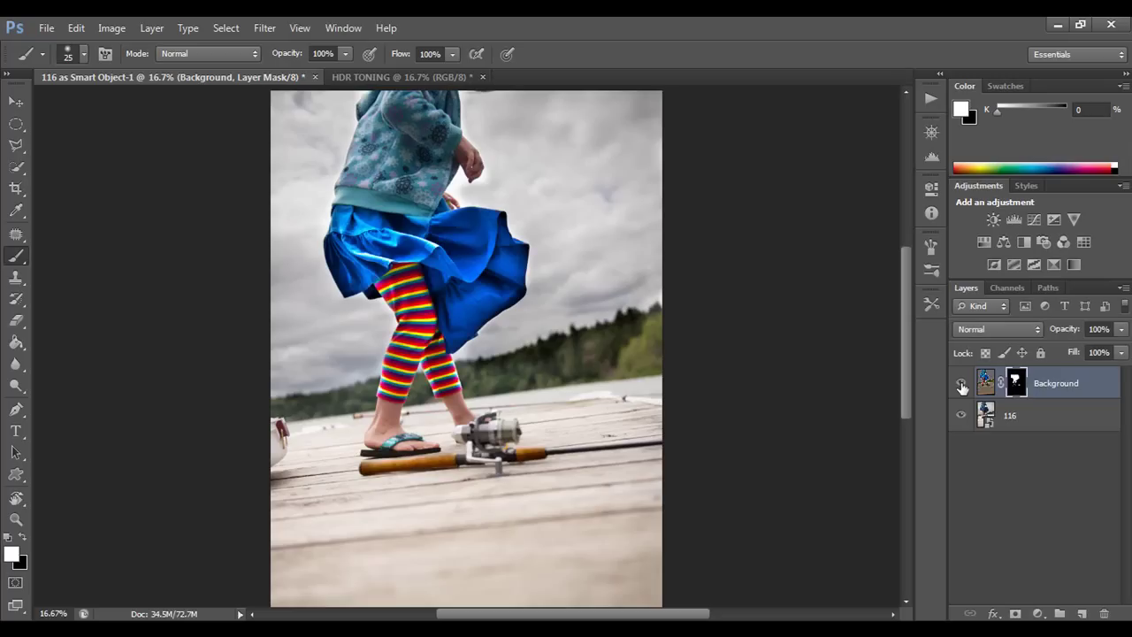